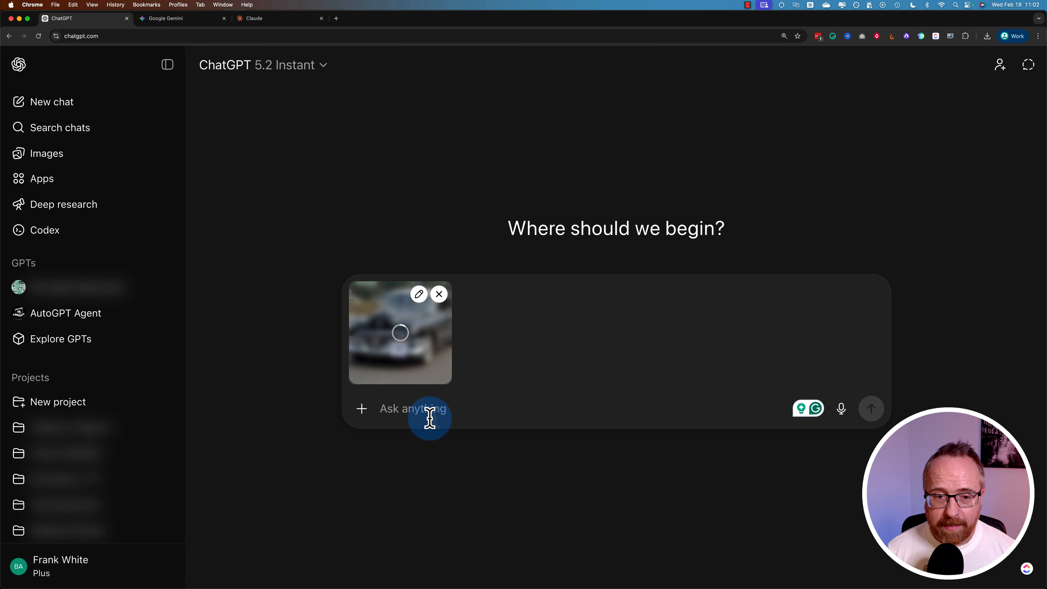
# Step: Submit the uploaded car image asking for a description in great detail and a prompt that will recreate it in AI image generators
pyautogui.write('Please describe this image in great detail and create a prompt that will recreate this image in AI image generators.')
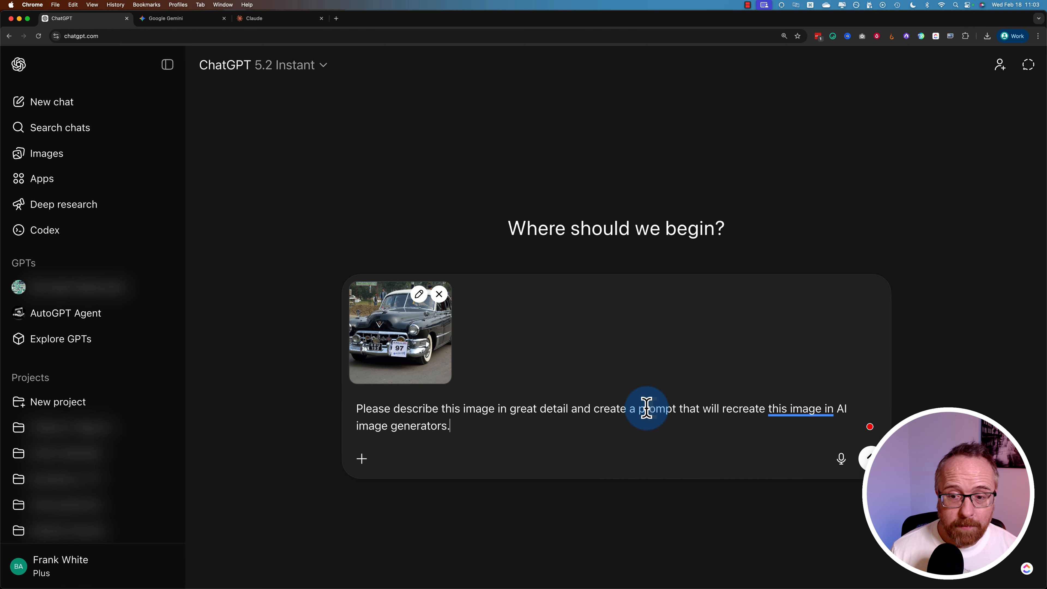
pyautogui.moveTo(824, 410)
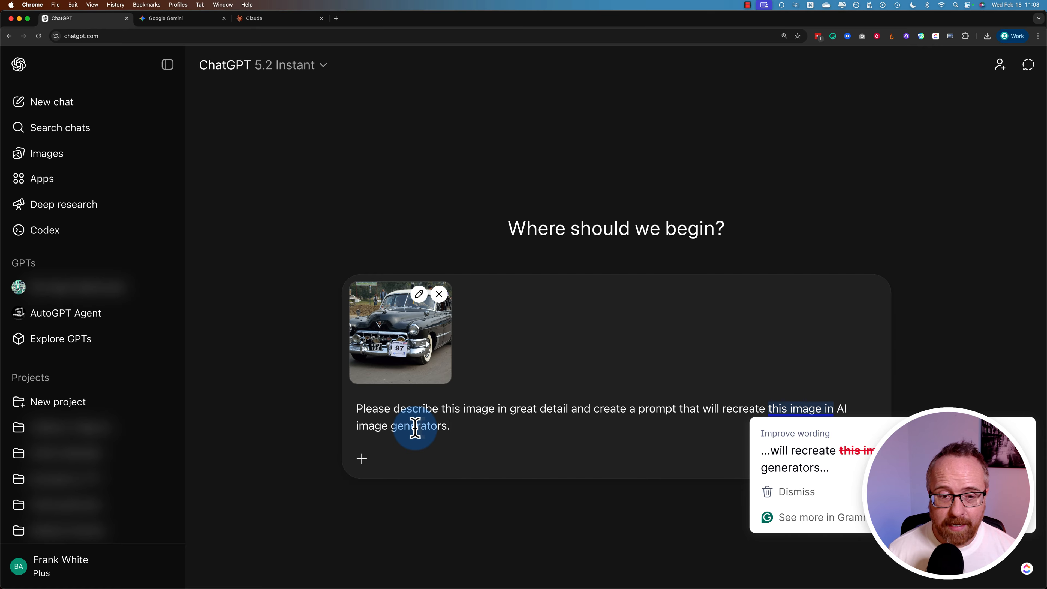
pyautogui.click(870, 458)
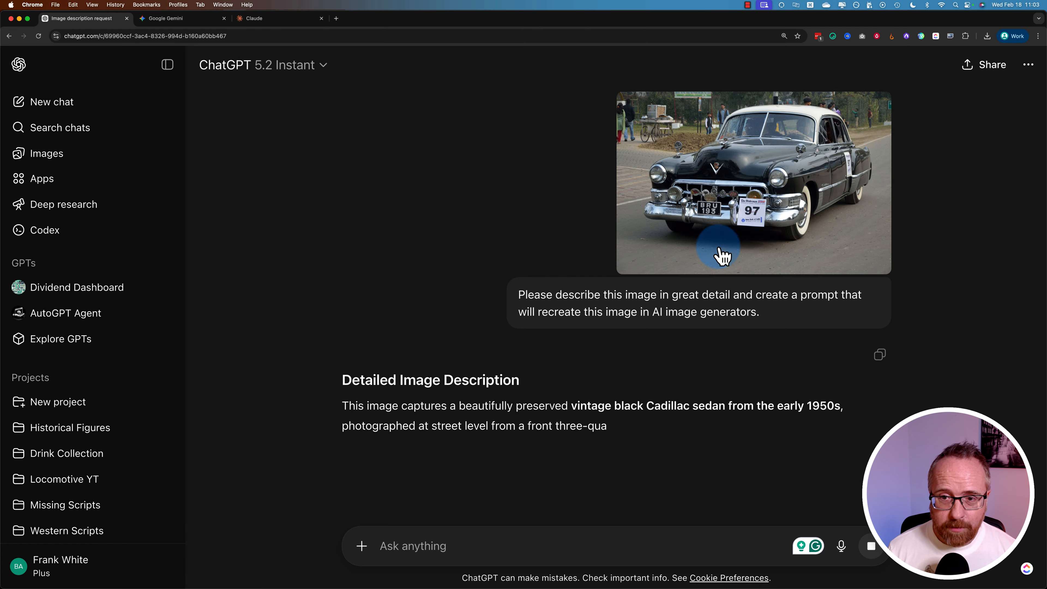
# Step: Review the detailed image description, the AI image generation prompt, the optional add-on parameters and the suggested alternative versions
pyautogui.scroll(-2, 327, 424)
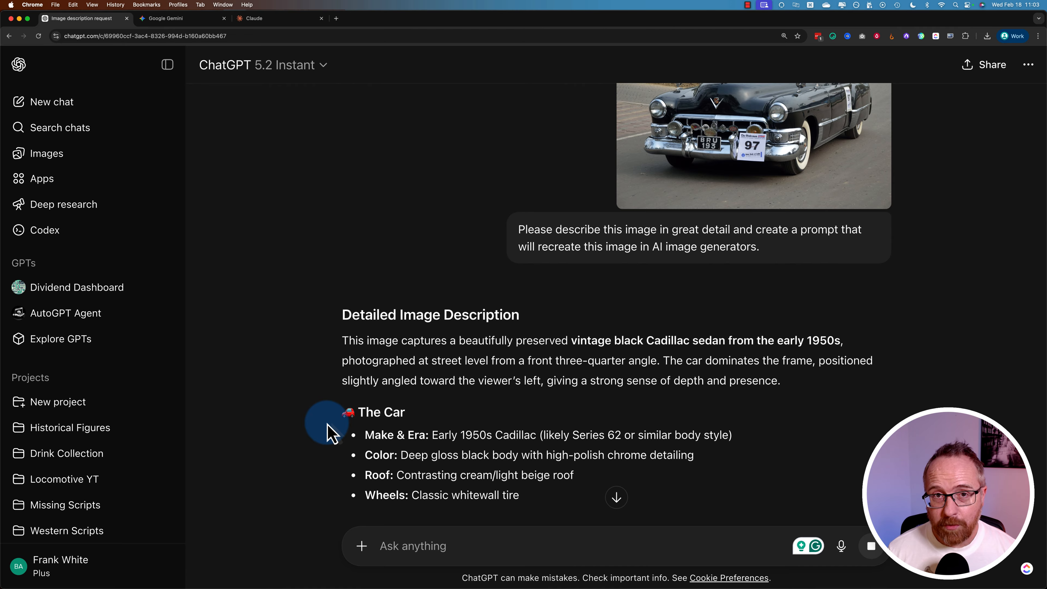
pyautogui.scroll(-10, 327, 428)
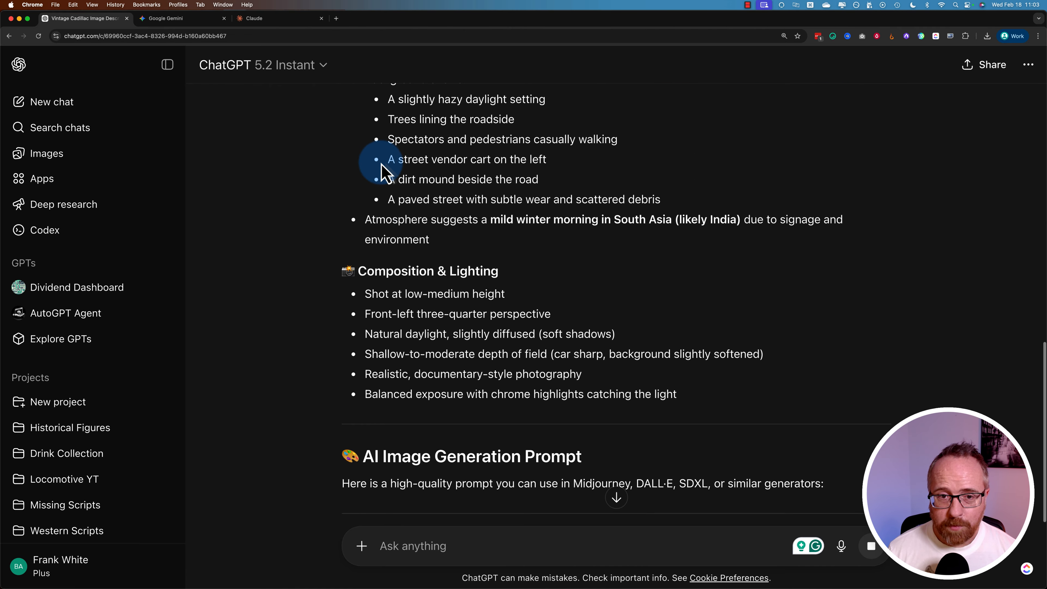
pyautogui.scroll(-4, 343, 359)
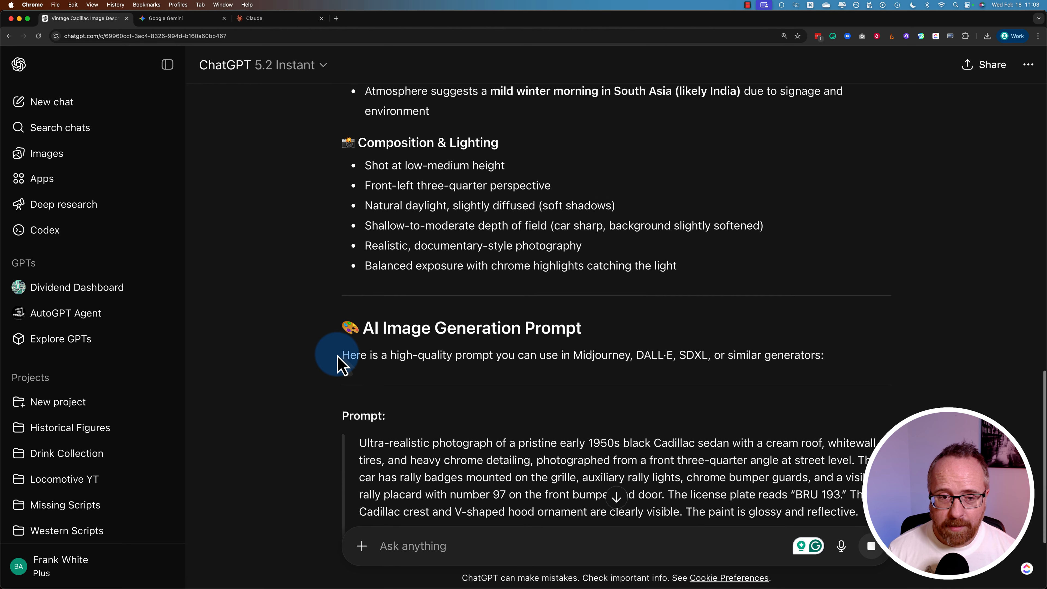
pyautogui.scroll(-2, 381, 351)
pyautogui.moveTo(359, 191); pyautogui.dragTo(598, 354)
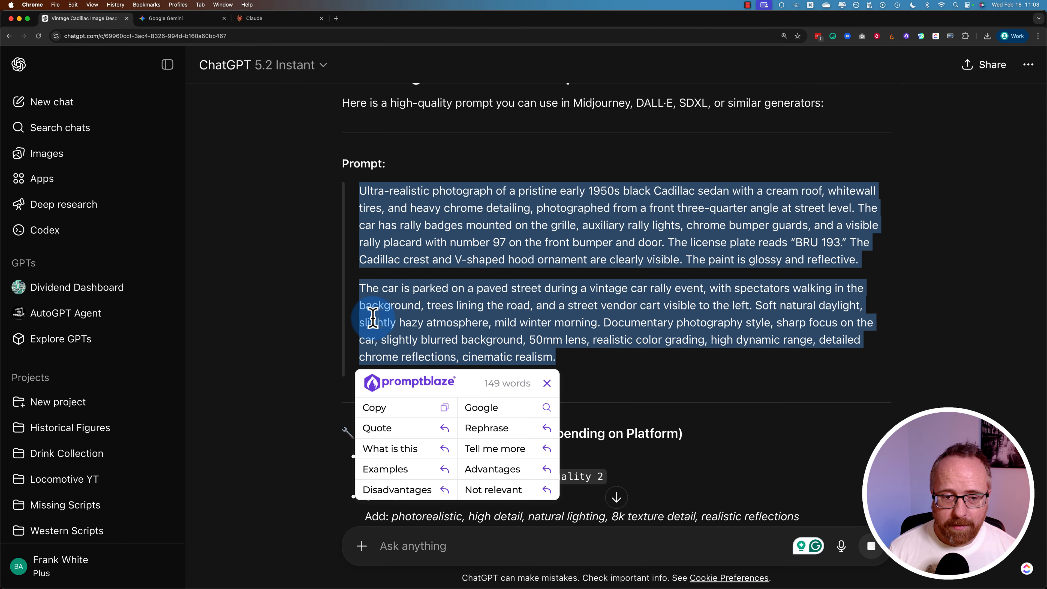
pyautogui.click(331, 318)
pyautogui.scroll(-4, 330, 318)
pyautogui.scroll(-3, 374, 215)
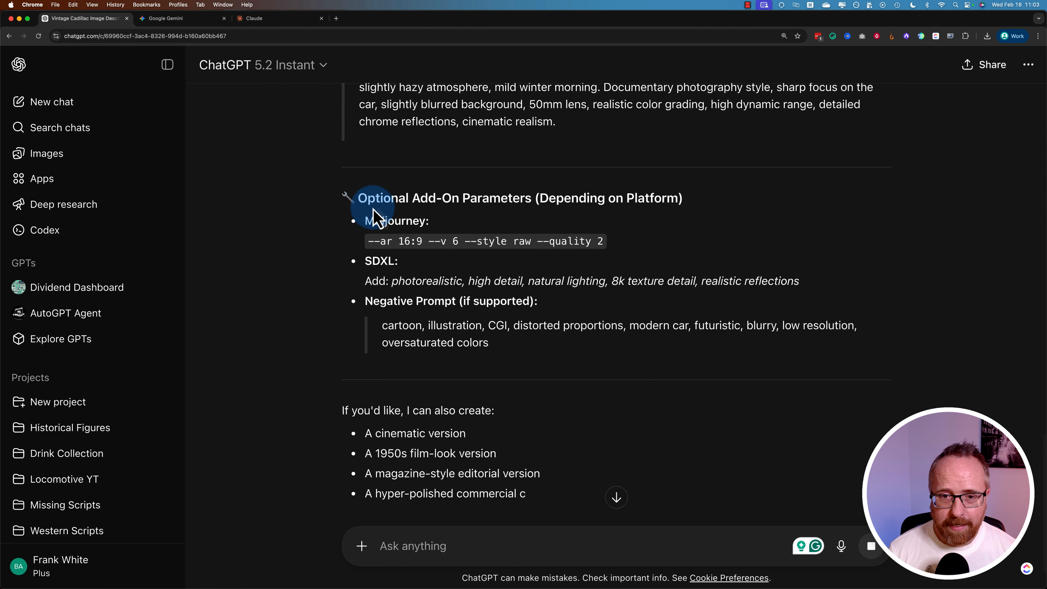
pyautogui.doubleClick(376, 221)
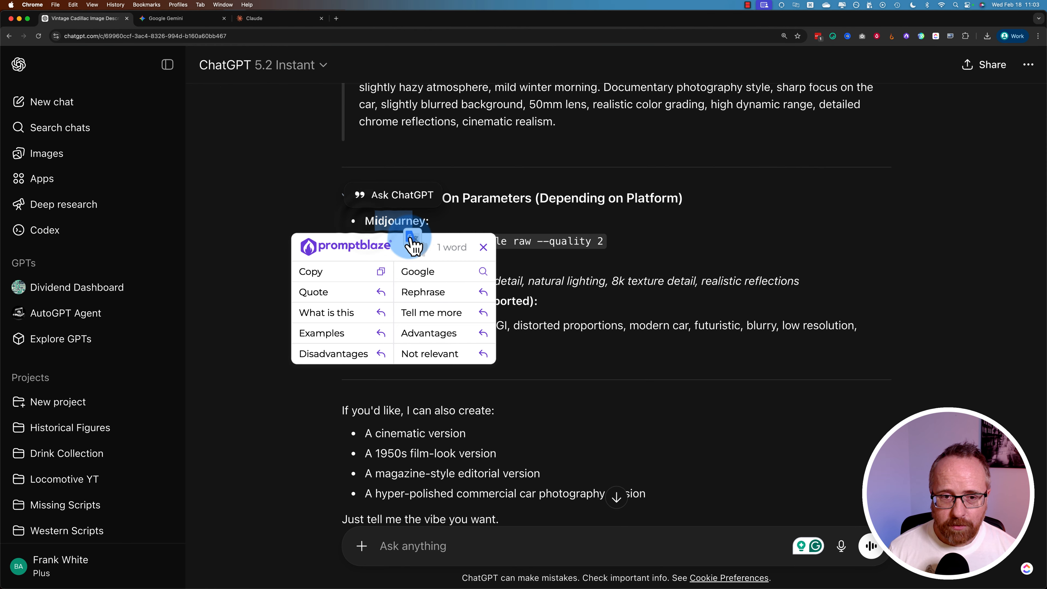
pyautogui.click(309, 226)
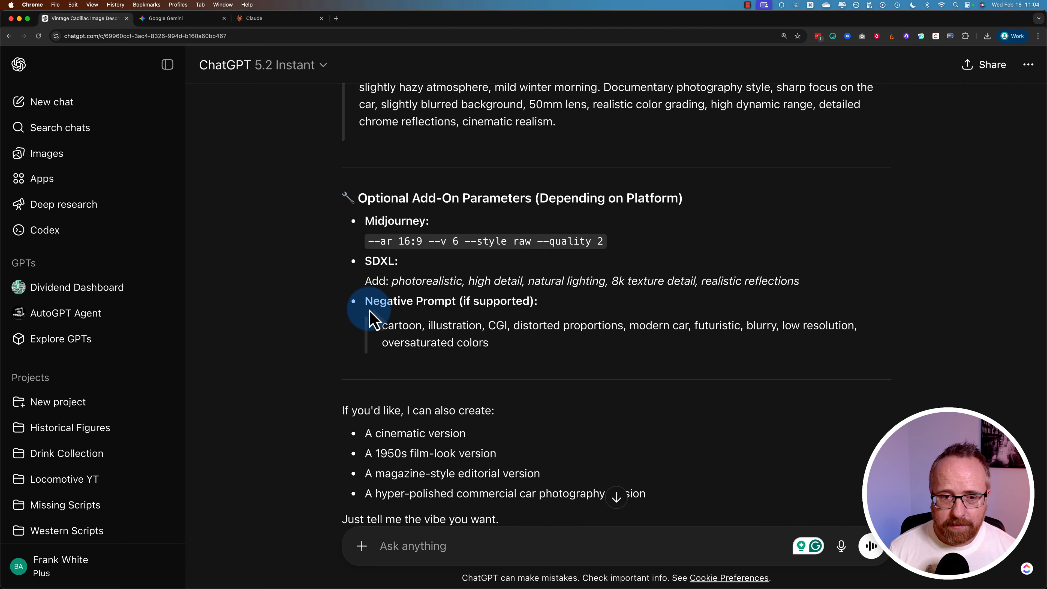
pyautogui.scroll(-1, 457, 293)
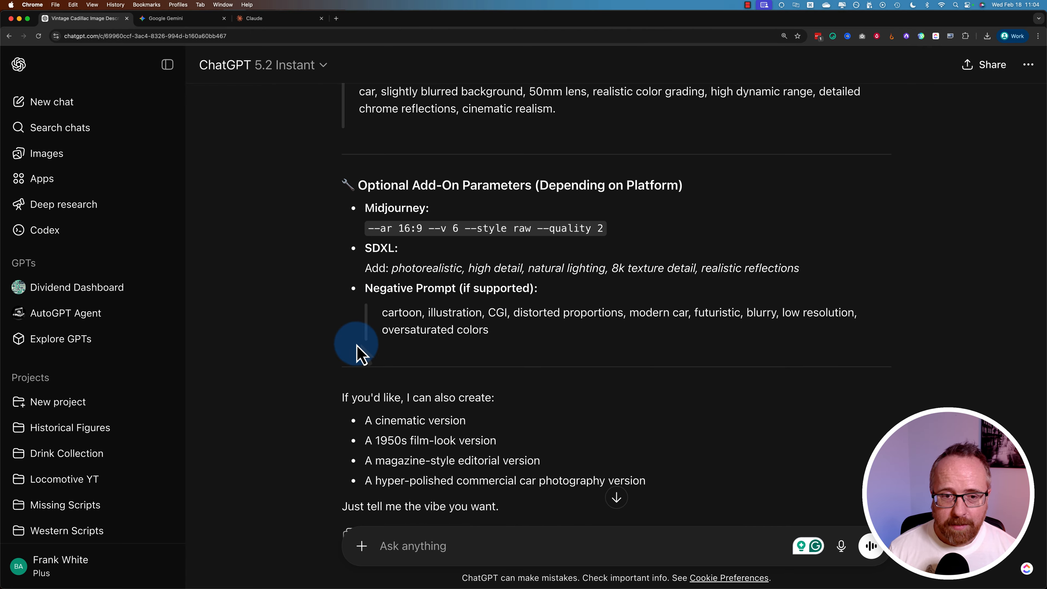
pyautogui.scroll(-2, 358, 351)
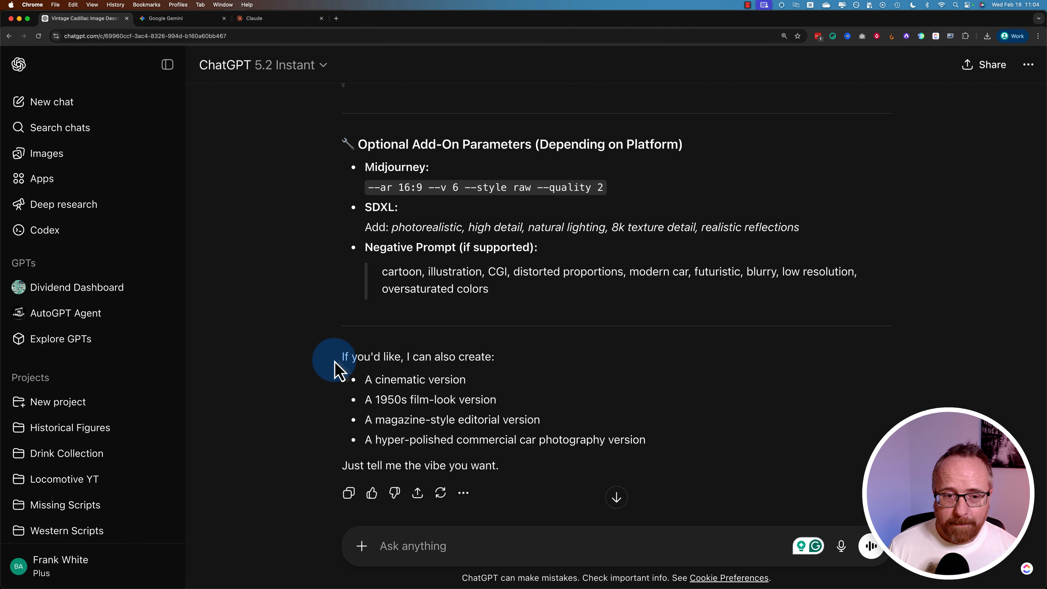
pyautogui.moveTo(339, 367); pyautogui.dragTo(614, 441)
pyautogui.click(321, 435)
# Step: Copy both paragraphs of the generated AI image prompt from the response
pyautogui.scroll(10, 338, 414)
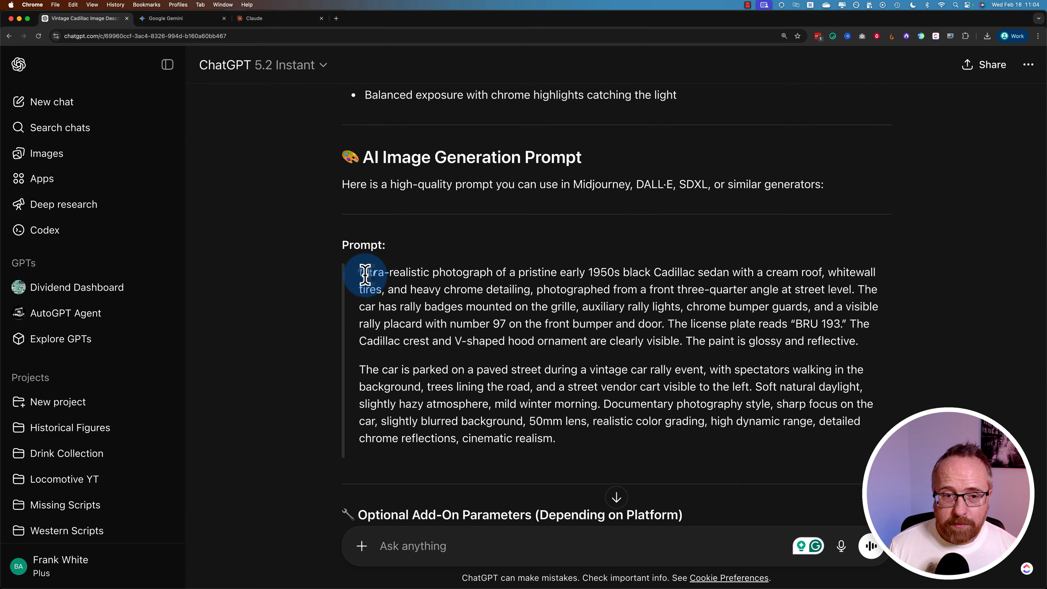
pyautogui.moveTo(357, 272); pyautogui.dragTo(556, 439)
pyautogui.rightClick(507, 286)
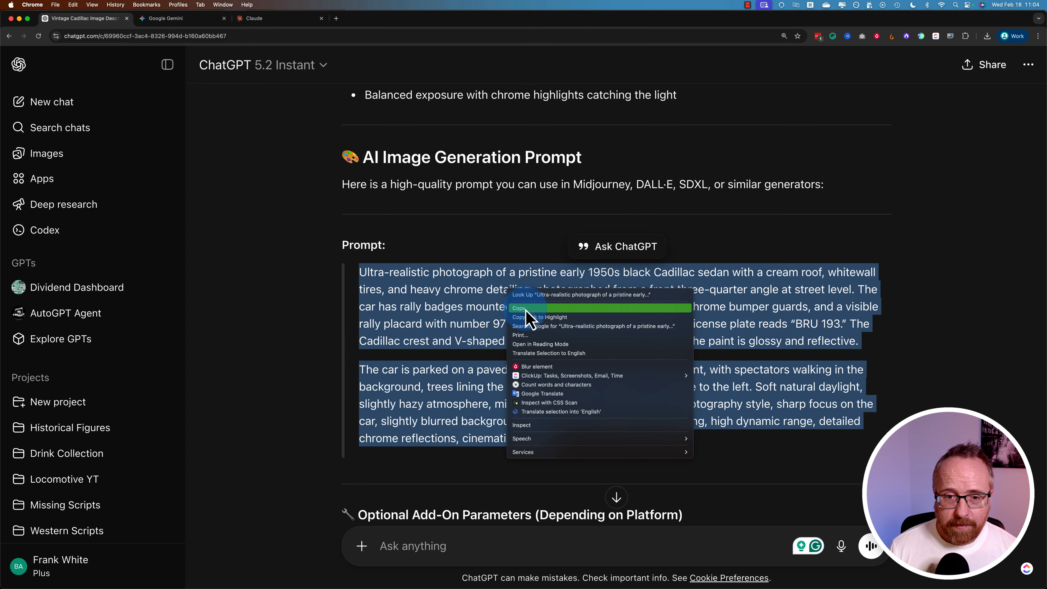
pyautogui.click(524, 310)
# Step: Start a new chat in image creation mode and submit the copied Cadillac prompt
pyautogui.click(35, 104)
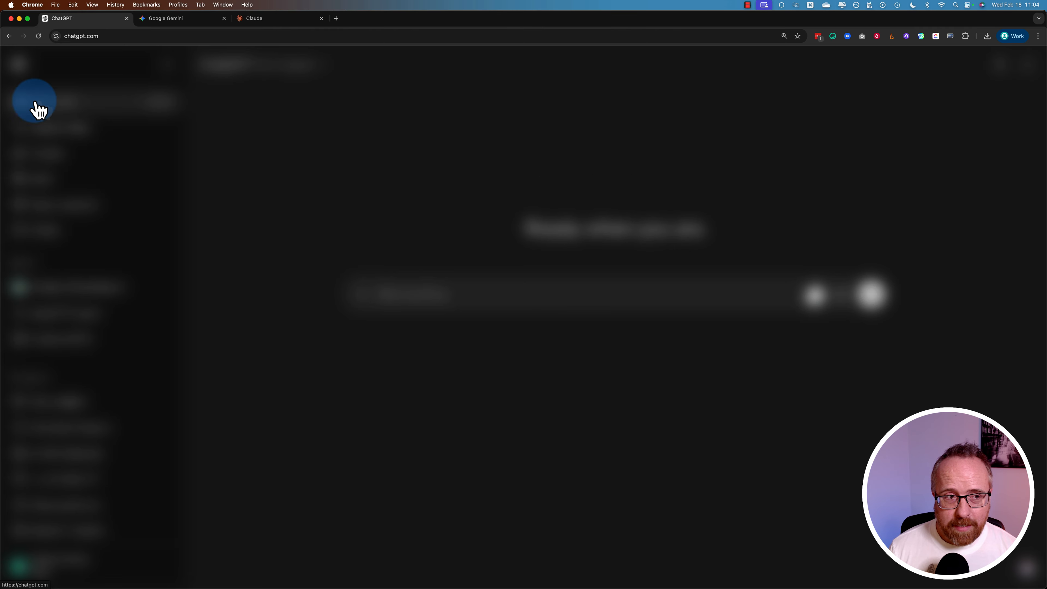
pyautogui.click(362, 294)
pyautogui.click(428, 369)
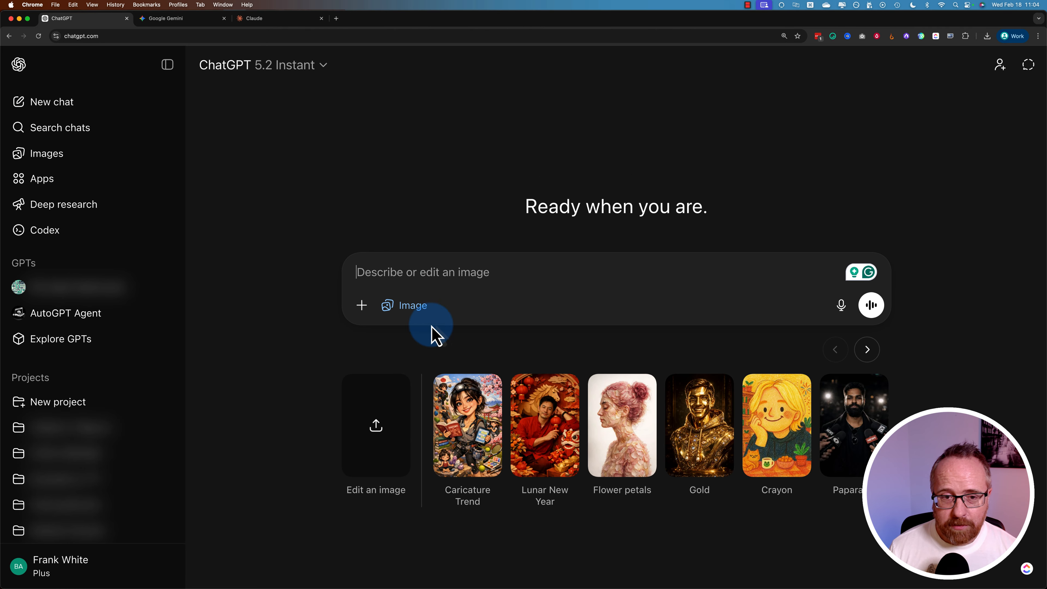
pyautogui.click(435, 273)
pyautogui.press('super+v')
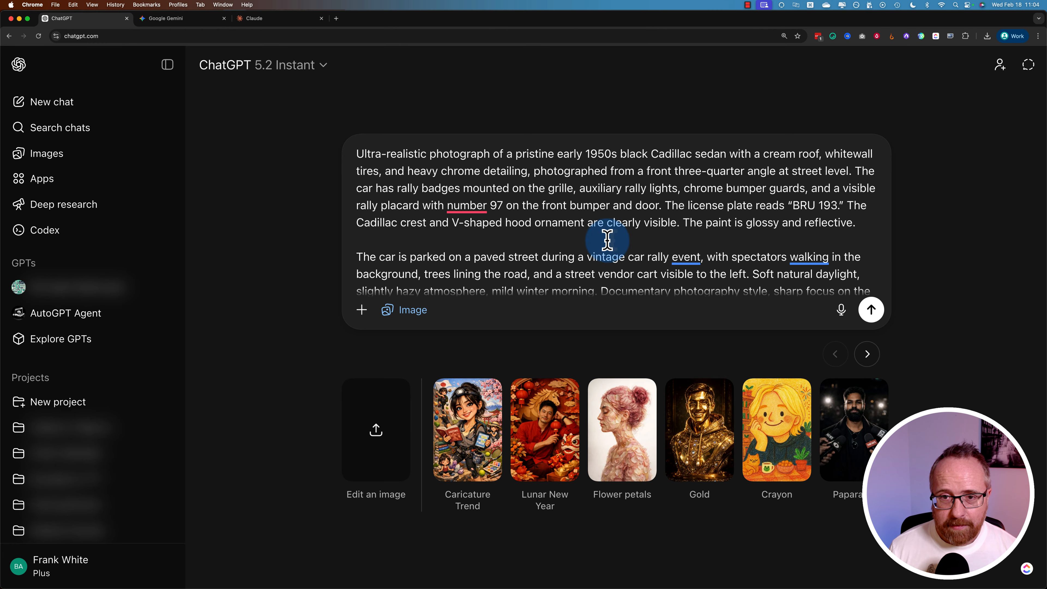
pyautogui.press('Return')
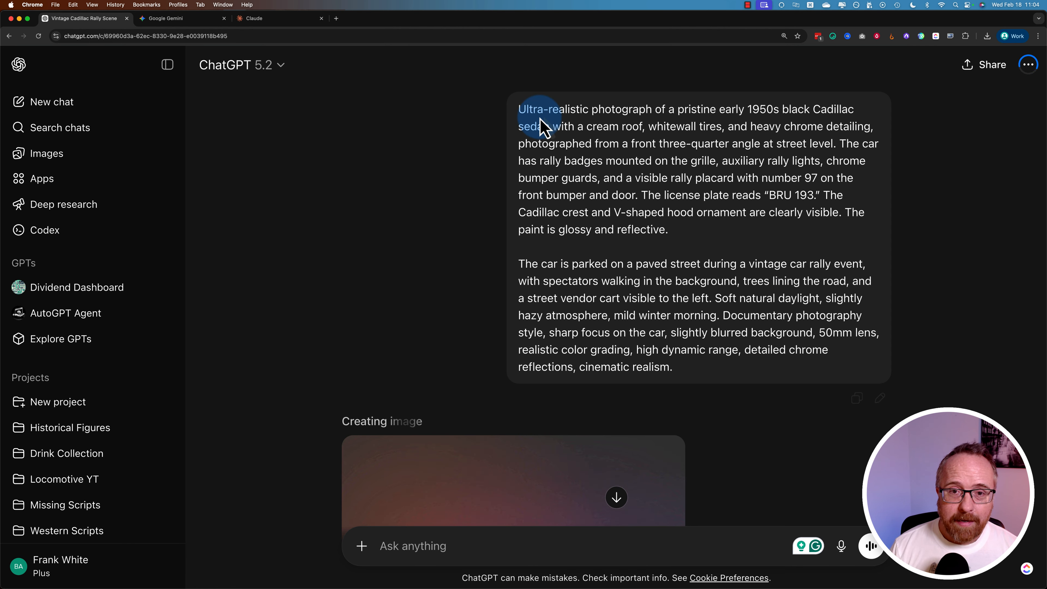
# Step: Review the submitted prompt and compare the generated image with a Finder preview of the original 1950s-cadillac.jpeg, closing the preview when done
pyautogui.moveTo(527, 110); pyautogui.dragTo(702, 386)
pyautogui.click(568, 346)
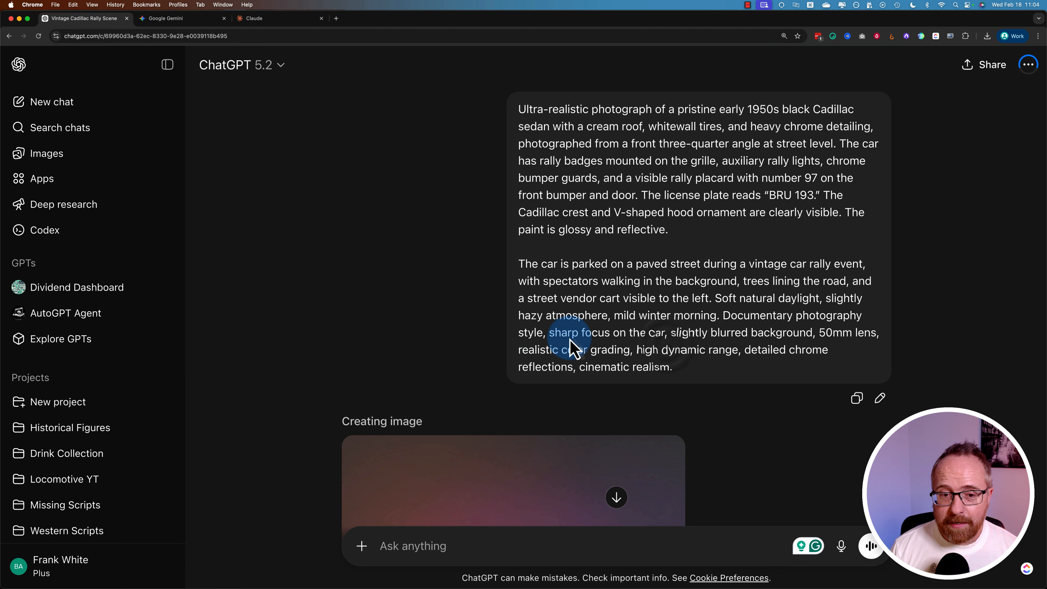
pyautogui.scroll(-5, 252, 297)
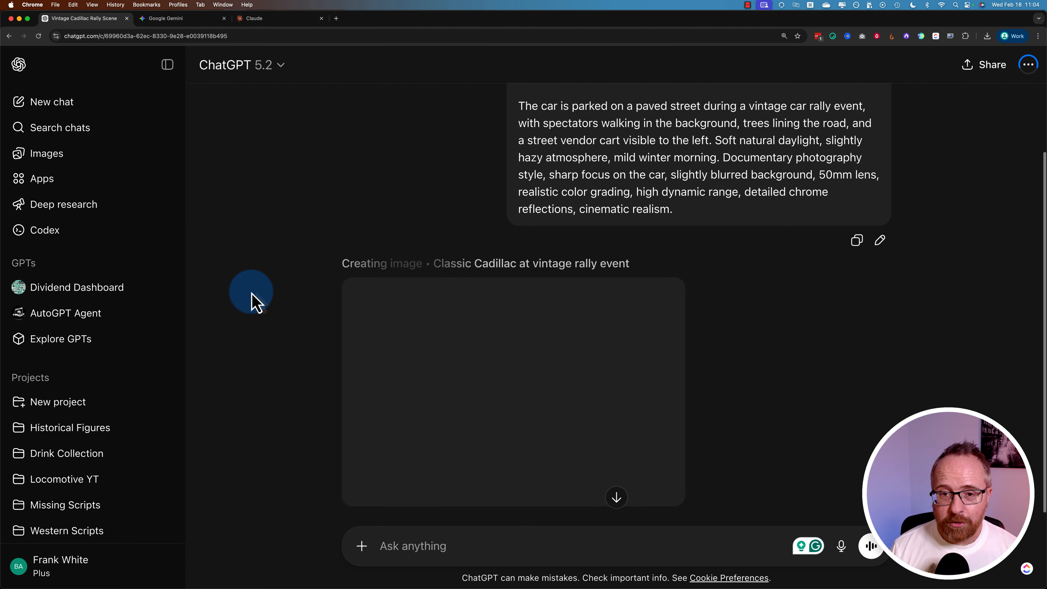
pyautogui.scroll(-2, 252, 297)
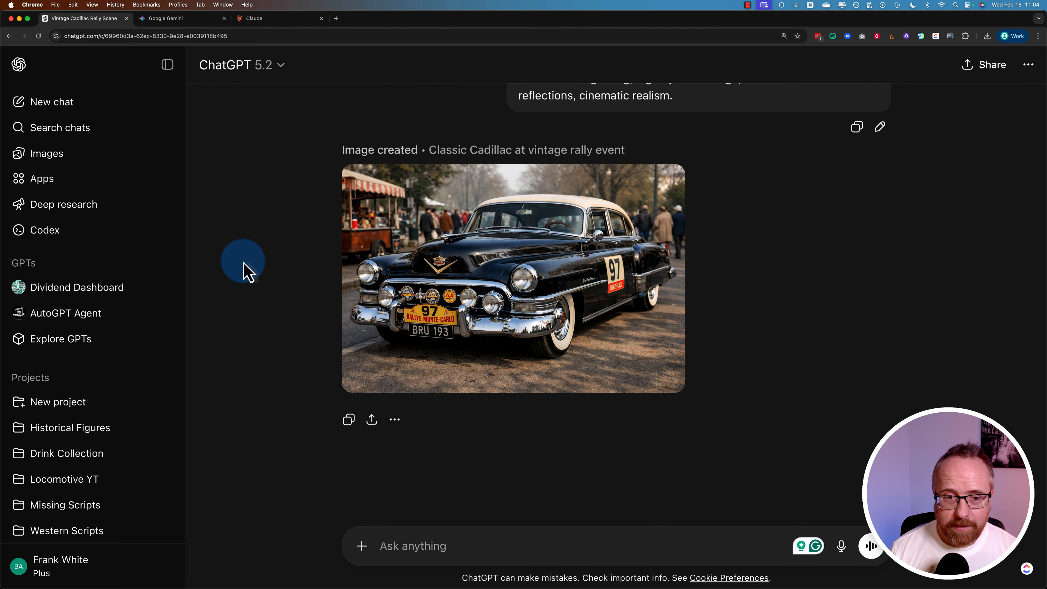
pyautogui.moveTo(365, 269)
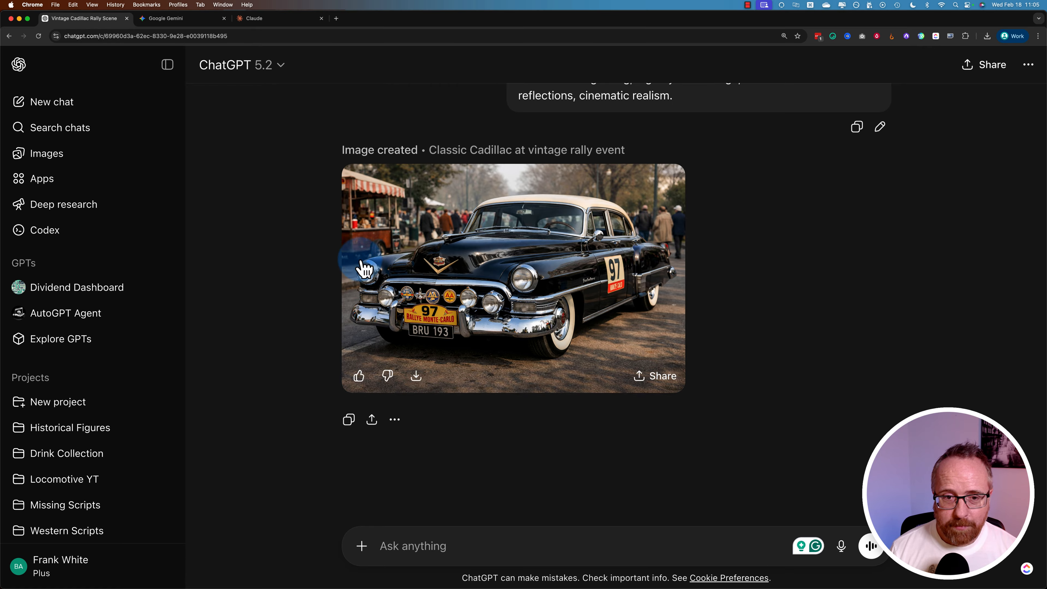
pyautogui.press('super+Tab')
pyautogui.moveTo(645, 36); pyautogui.dragTo(778, 119)
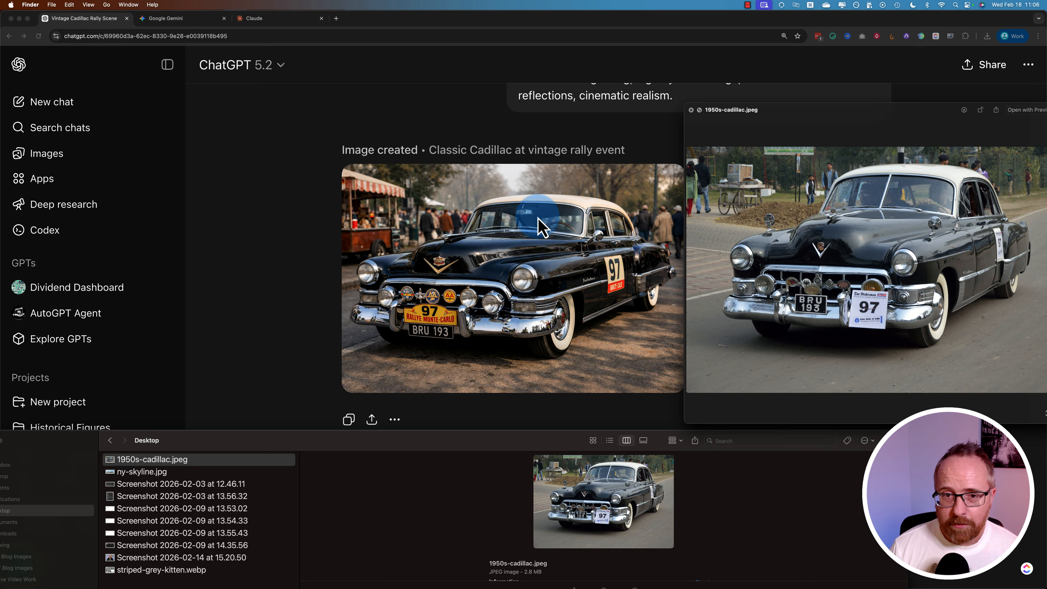
pyautogui.click(691, 110)
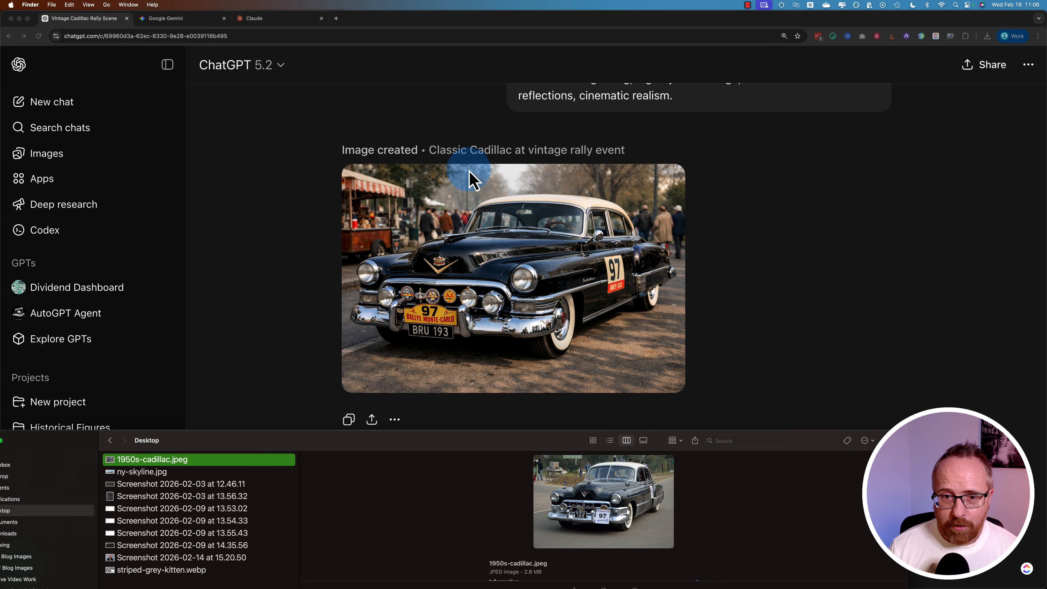
# Step: Return to the ChatGPT conversation, reread the full Cadillac prompt, and paste it into a new chat
pyautogui.click(304, 284)
pyautogui.scroll(5, 304, 284)
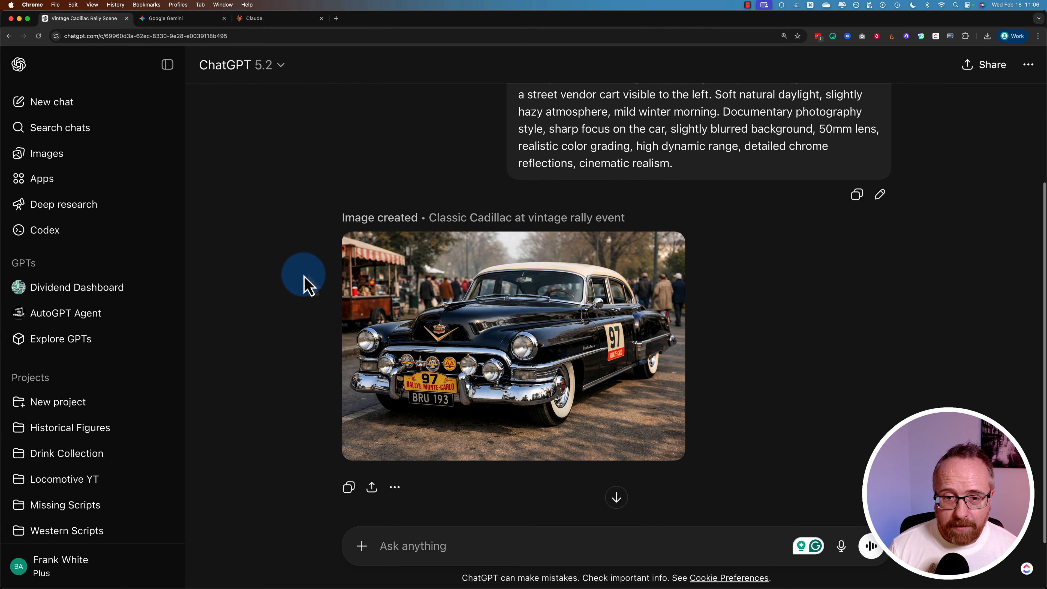
pyautogui.scroll(1, 303, 285)
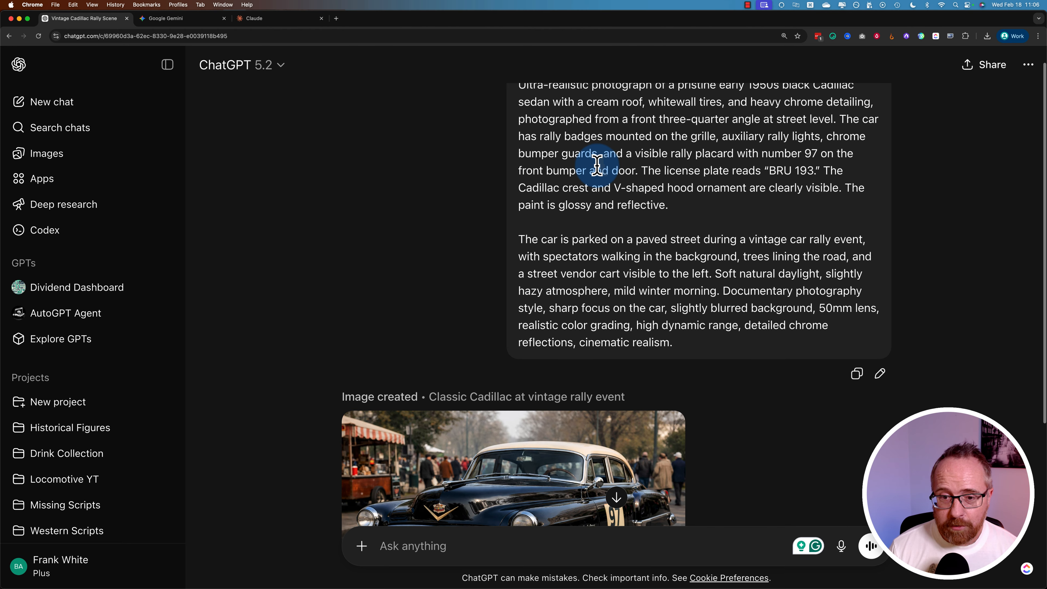
pyautogui.scroll(1, 597, 165)
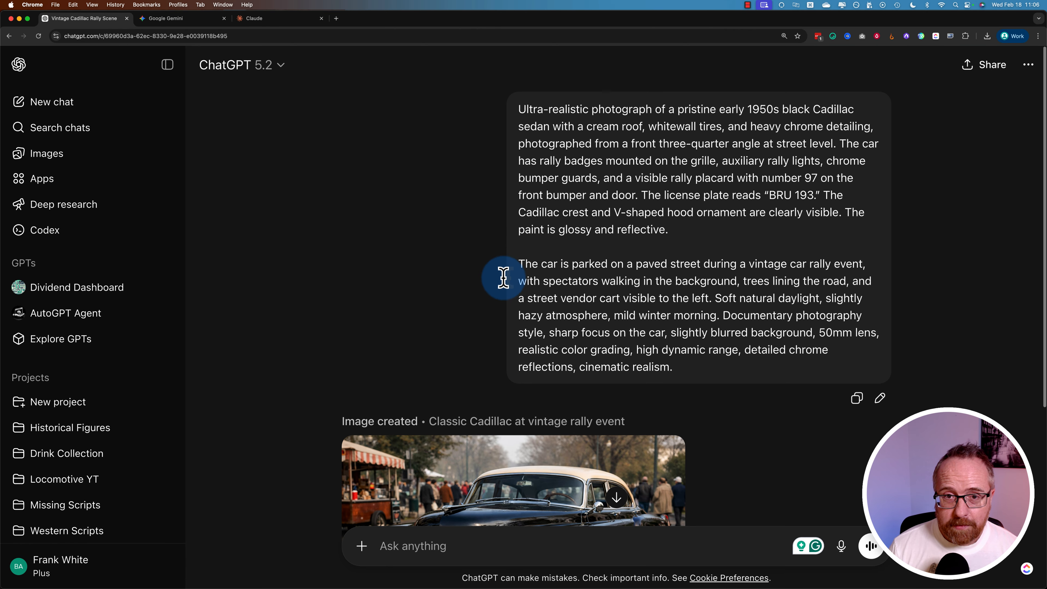
pyautogui.scroll(-3, 564, 273)
pyautogui.scroll(3, 728, 309)
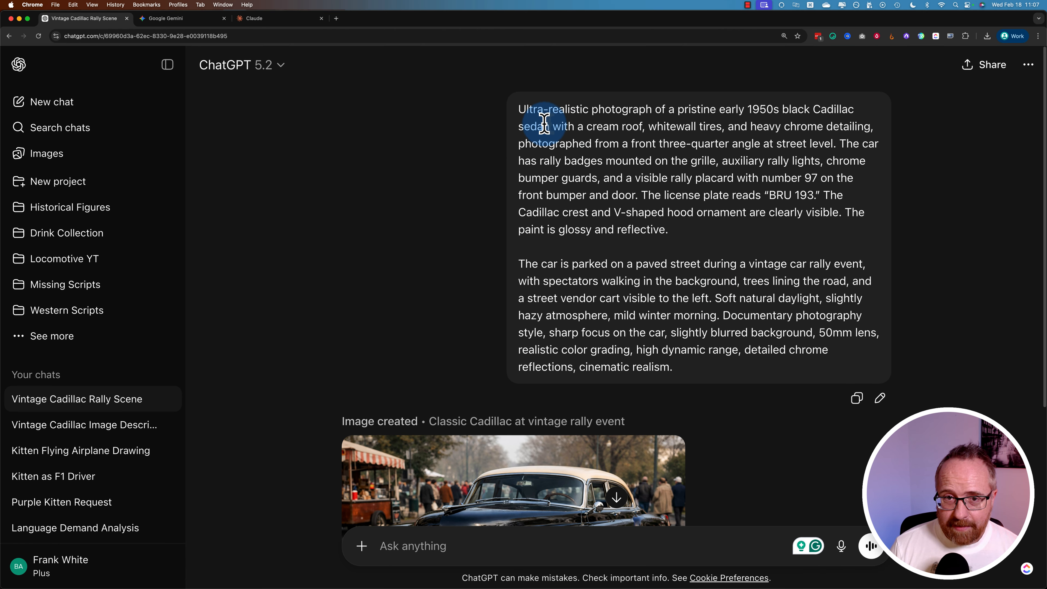
pyautogui.moveTo(519, 109); pyautogui.dragTo(704, 379)
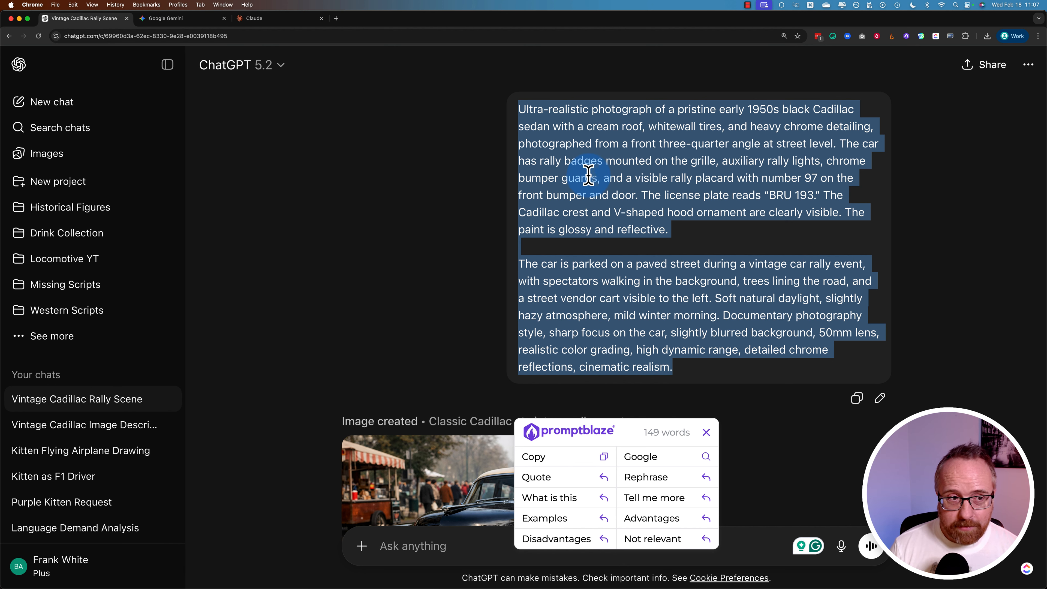
pyautogui.click(99, 105)
pyautogui.press('super+v')
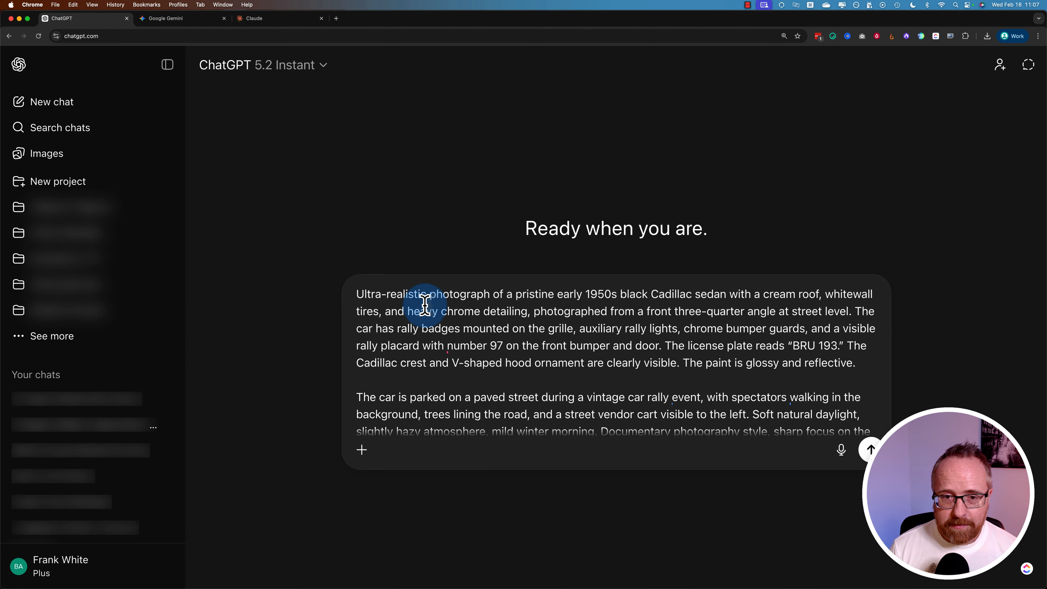
# Step: Edit the pasted prompt so the Cadillac is cherry red and its roof is white
pyautogui.click(370, 304)
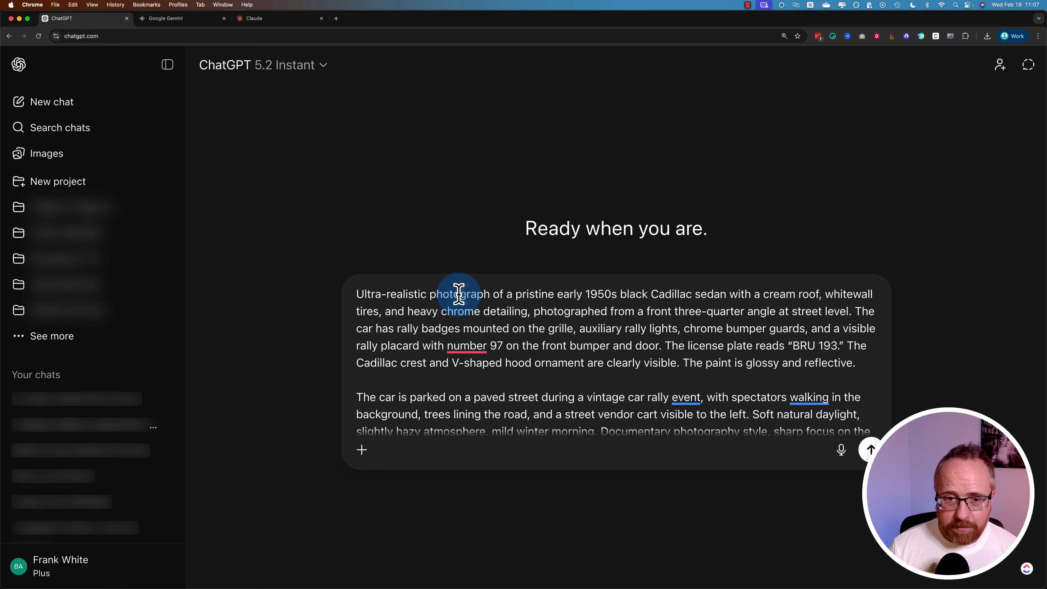
pyautogui.click(635, 291)
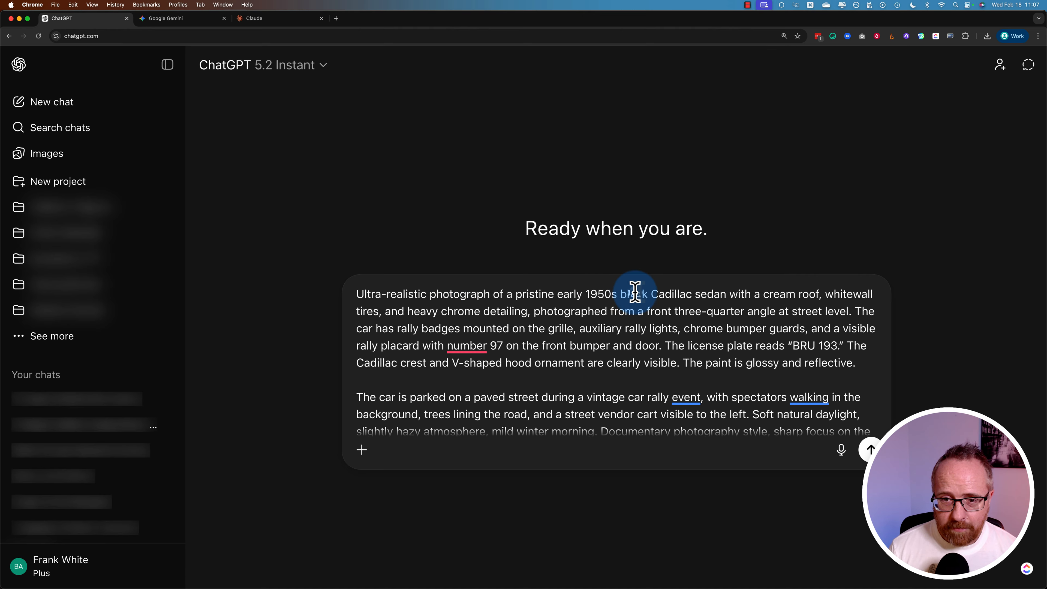
pyautogui.write('cherry red')
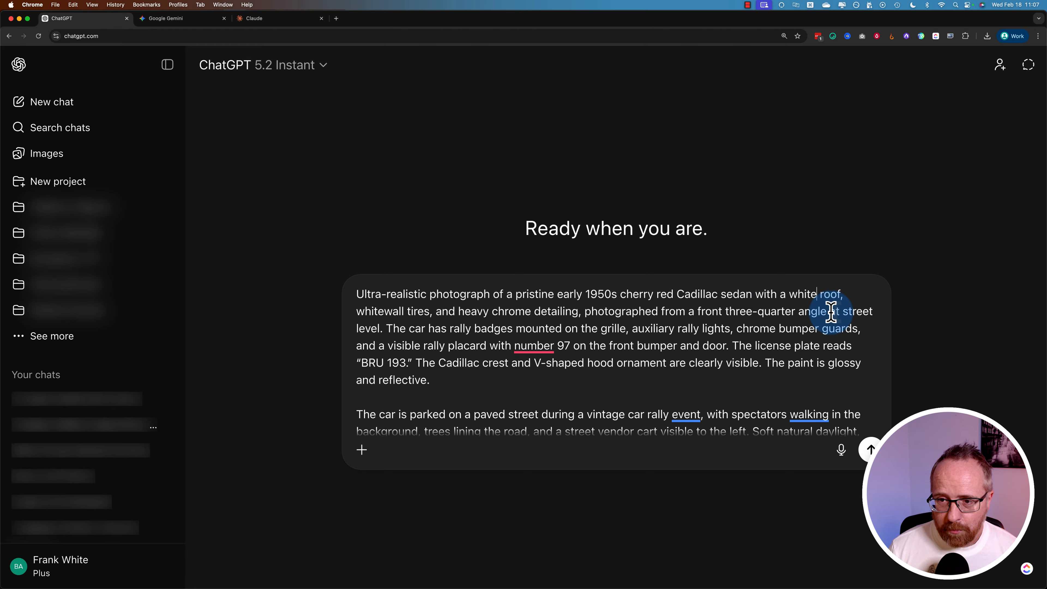
# Step: Change the prompt's camera position to 20 feet above the street and replace the rally badges with military badges
pyautogui.scroll(-1, 749, 319)
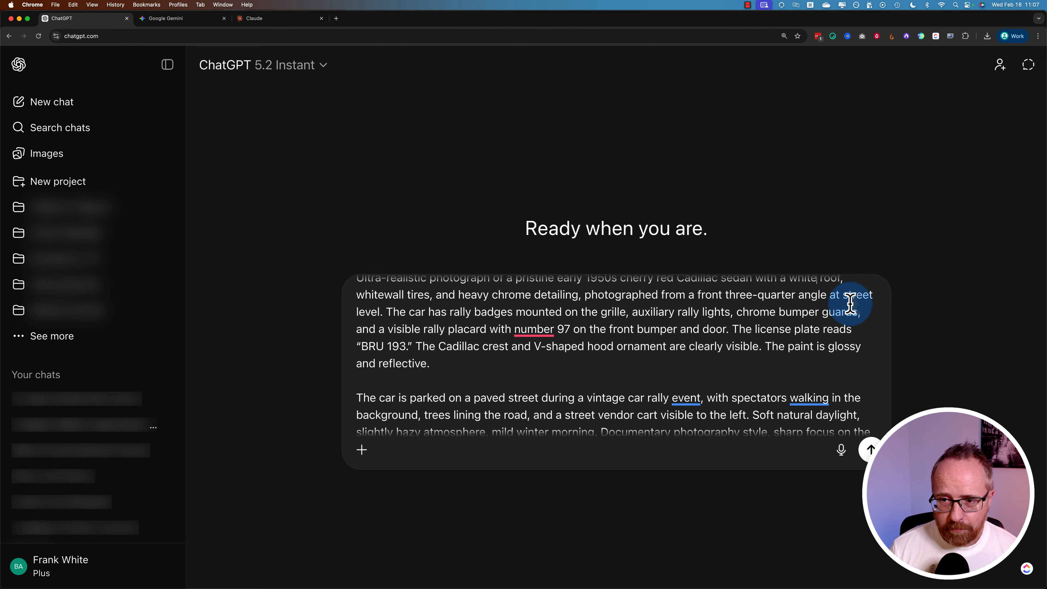
pyautogui.moveTo(843, 295); pyautogui.dragTo(382, 312)
pyautogui.write('6 feet above the')
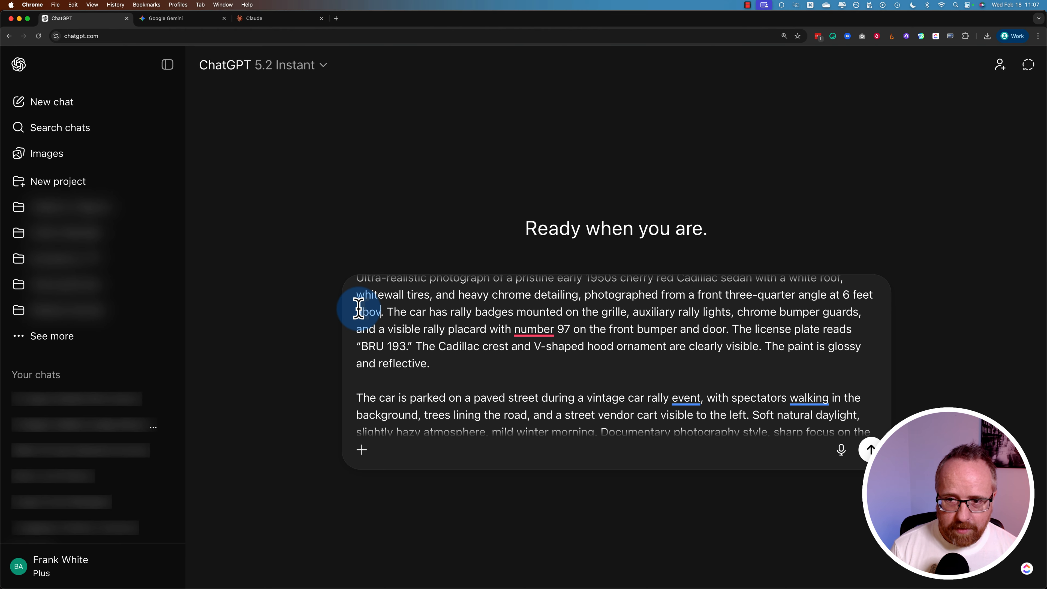
pyautogui.write(' street')
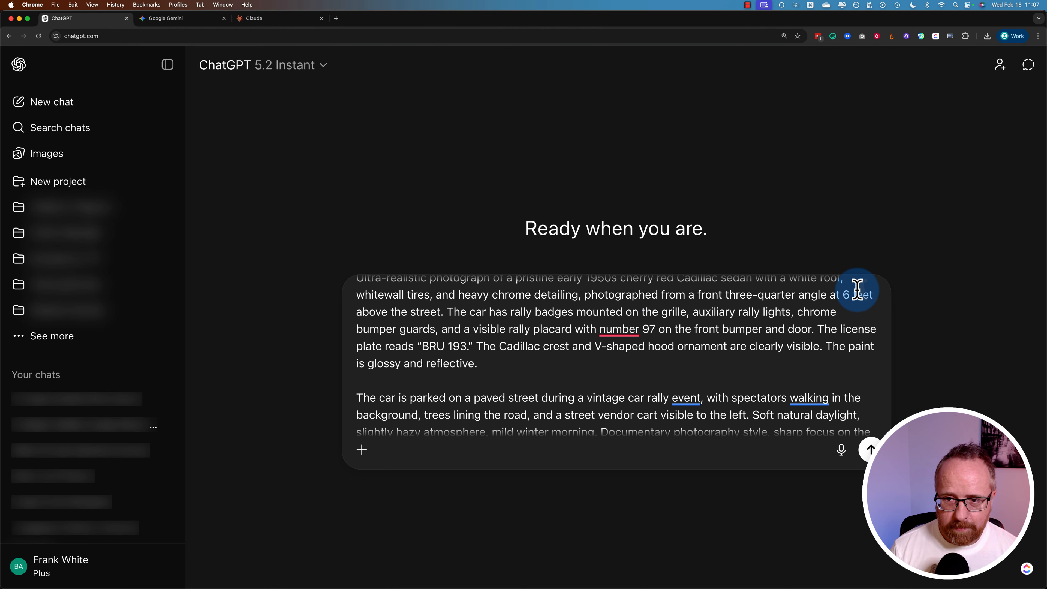
pyautogui.click(848, 294)
pyautogui.press('BackSpace')
pyautogui.write('20')
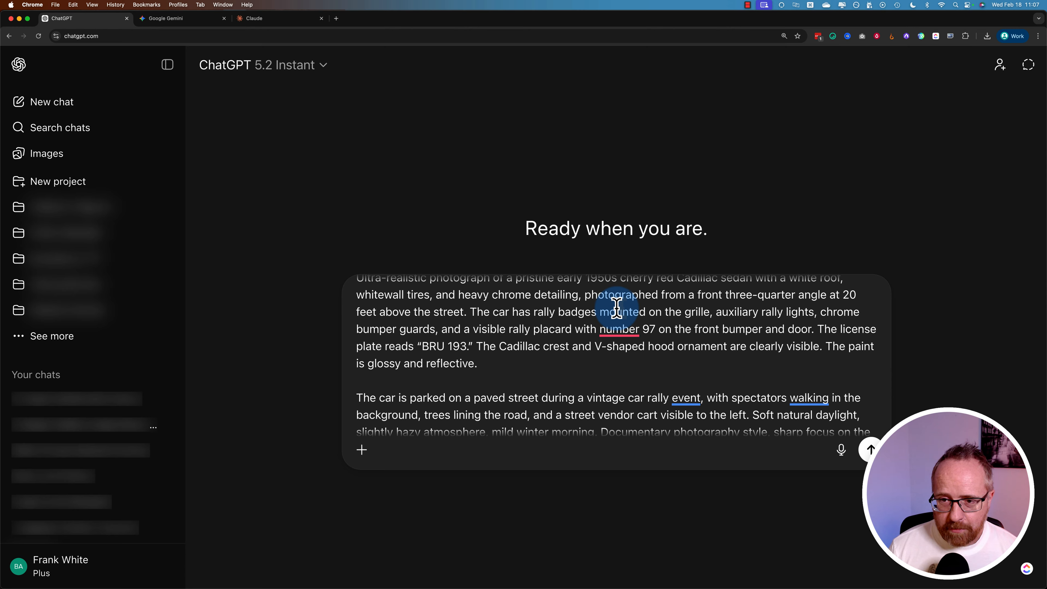
pyautogui.doubleClick(547, 311)
pyautogui.write('military')
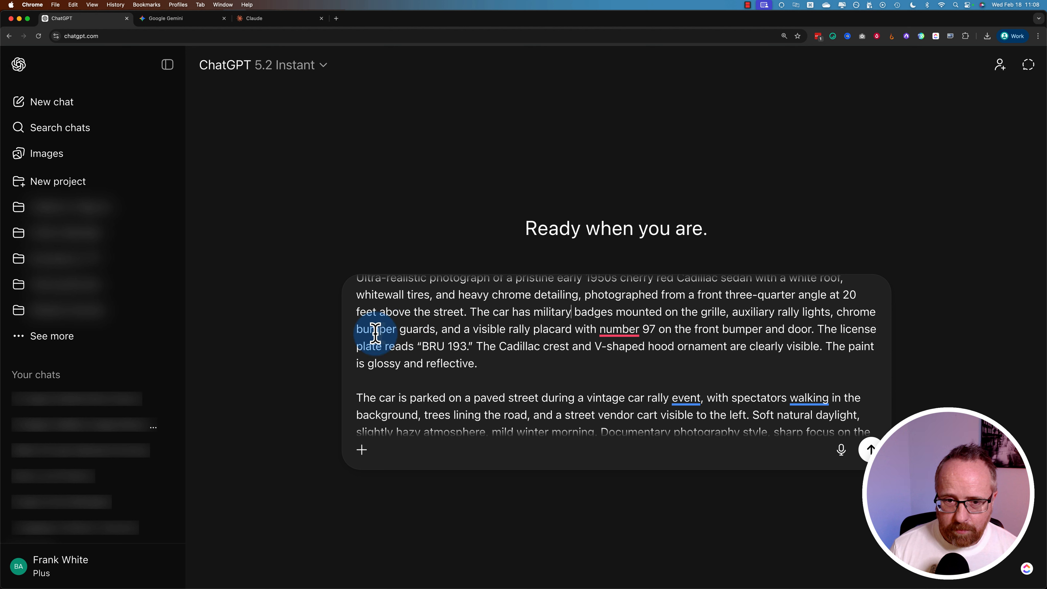
# Step: Replace the number 97 rally placard in the prompt with a bat symbol and set the license plate text to "Batman"
pyautogui.moveTo(509, 329); pyautogui.dragTo(650, 329)
pyautogui.write('bat symb')
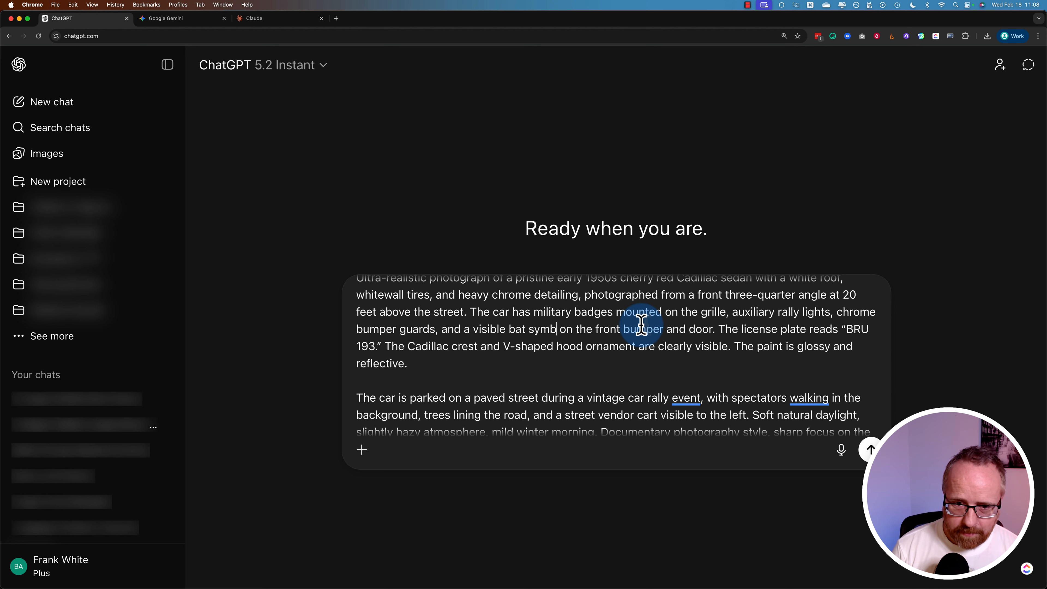
pyautogui.write('ol')
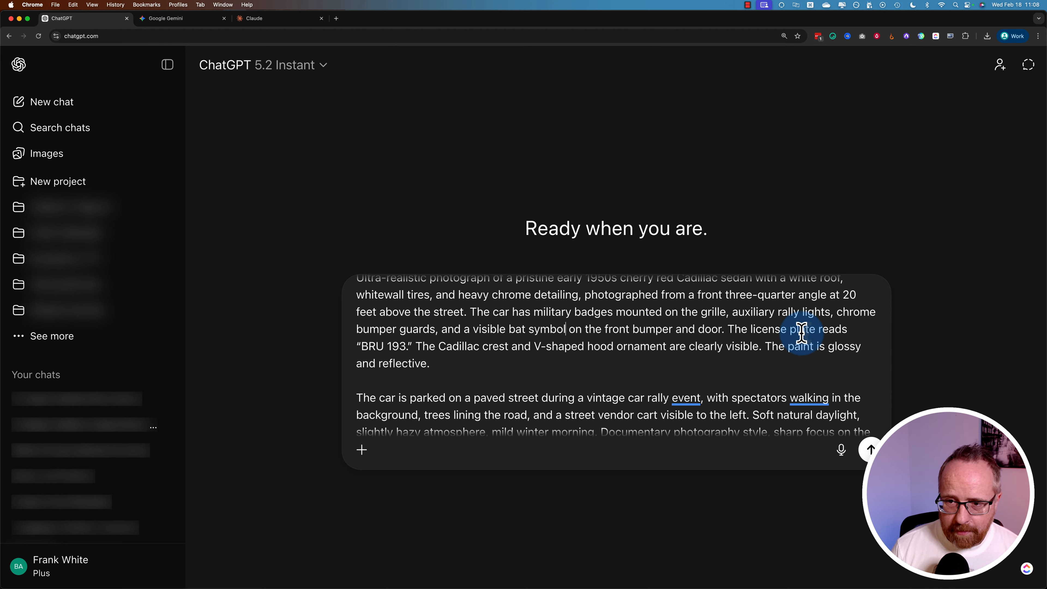
pyautogui.moveTo(412, 347); pyautogui.dragTo(362, 347)
pyautogui.write('Batman')
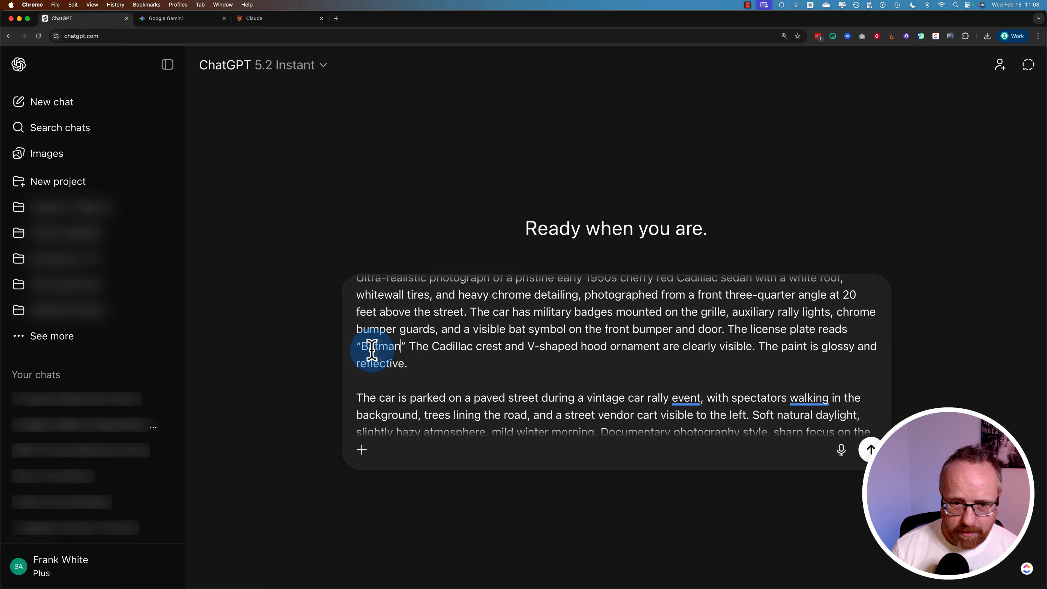
# Step: Rewrite the prompt's setting so the car is parked on a dock with the New York skyline behind it
pyautogui.scroll(-2, 458, 355)
pyautogui.scroll(-1, 397, 346)
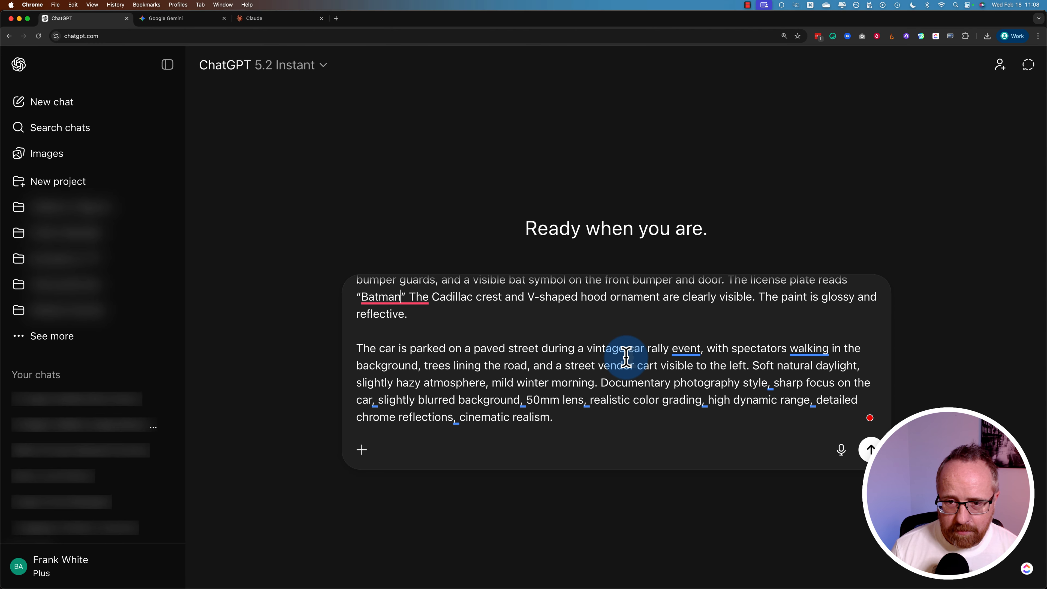
pyautogui.moveTo(687, 348)
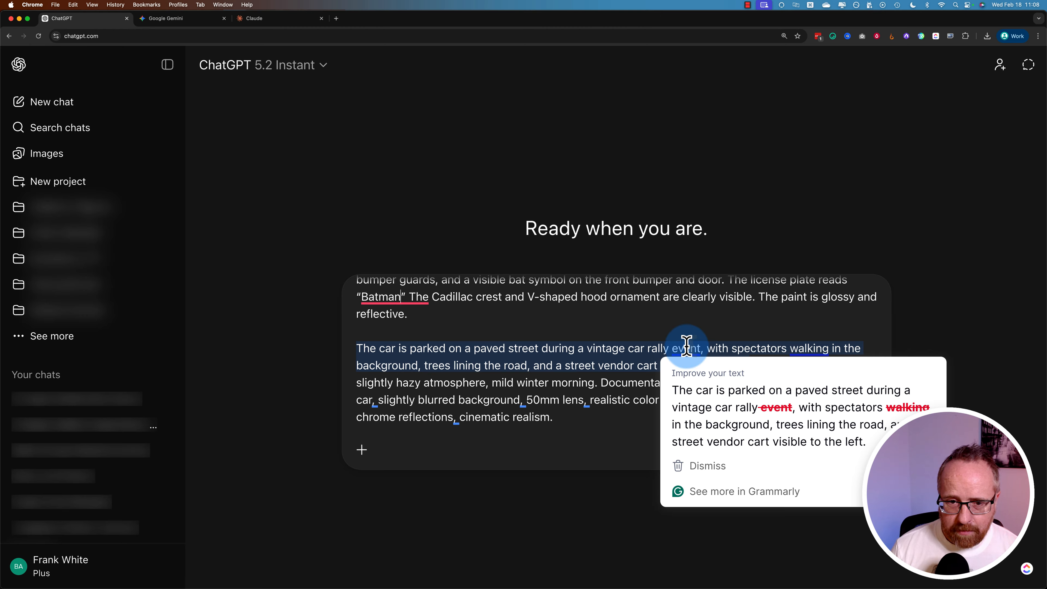
pyautogui.moveTo(700, 348); pyautogui.dragTo(452, 350)
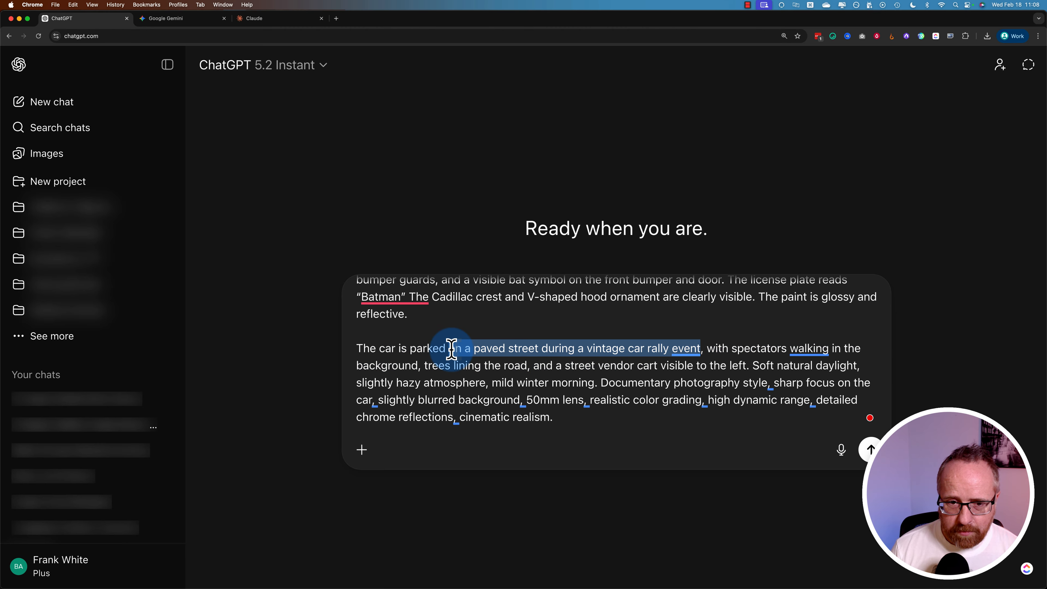
pyautogui.write('n a dock with ')
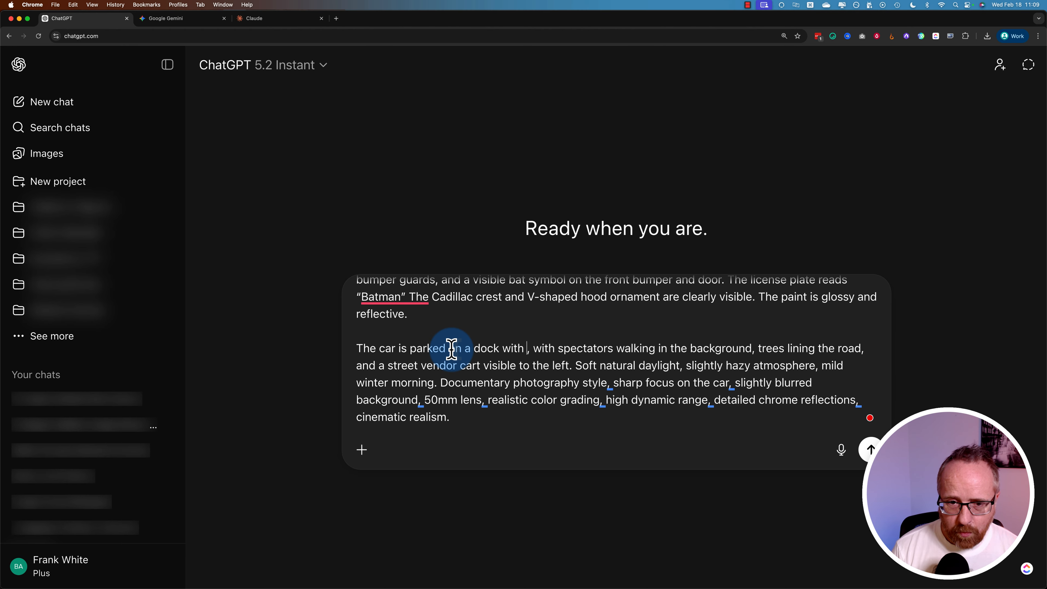
pyautogui.write('the ne')
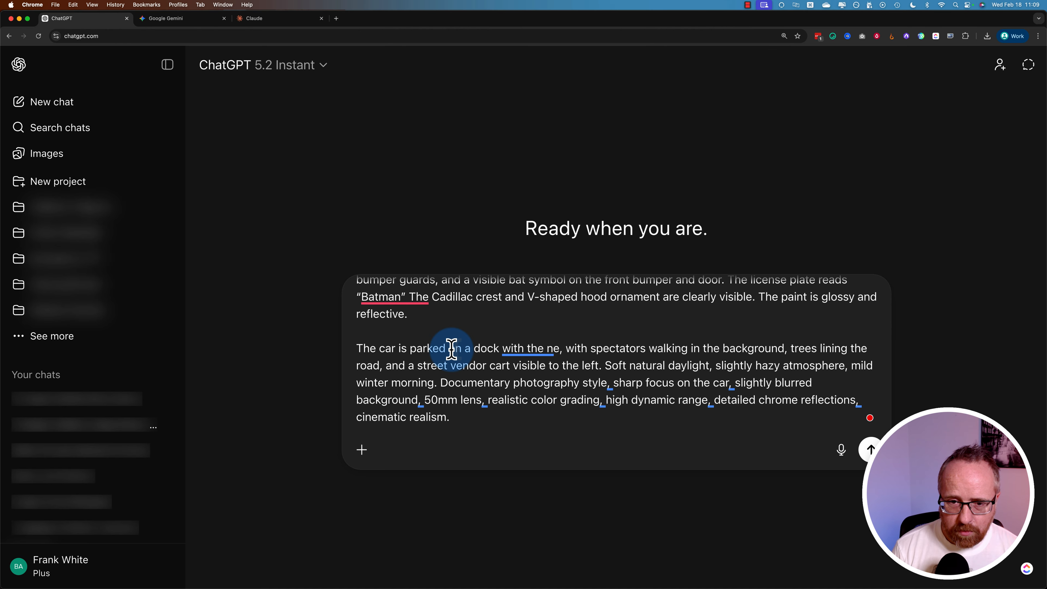
pyautogui.write('w York skyline behind it')
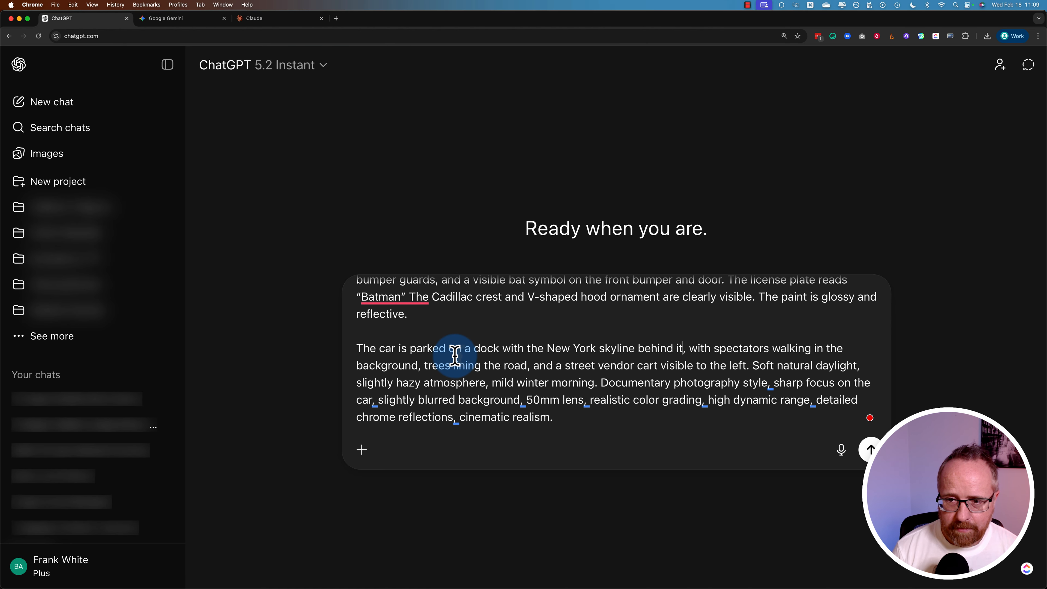
# Step: Remove the spectators, trees and street vendor cart from the scene description and make the skyline read "New York City skyline"
pyautogui.moveTo(688, 348); pyautogui.dragTo(739, 367)
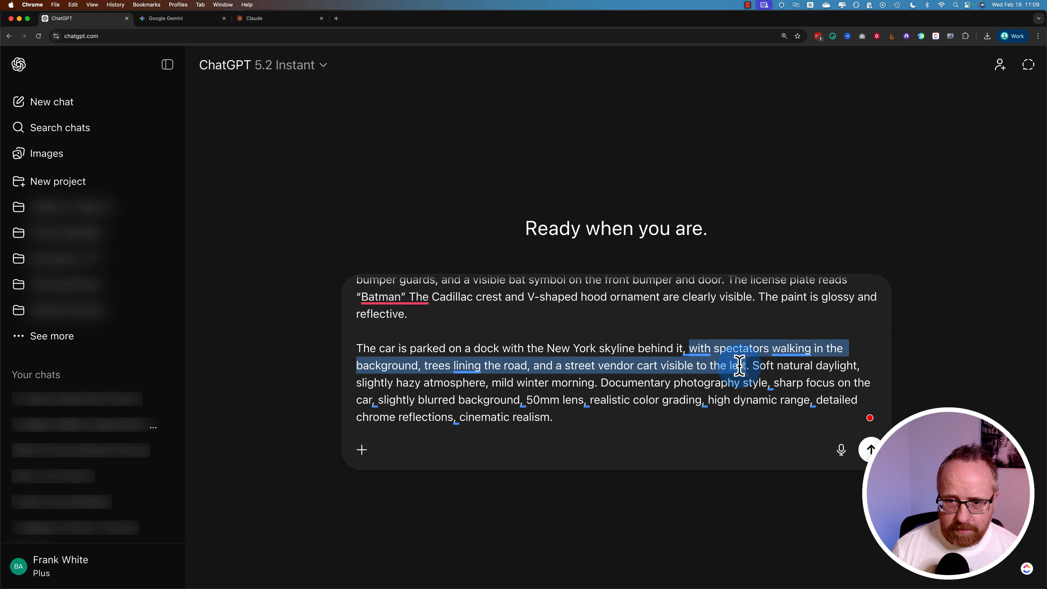
pyautogui.press('BackSpace')
pyautogui.press('BackSpace')
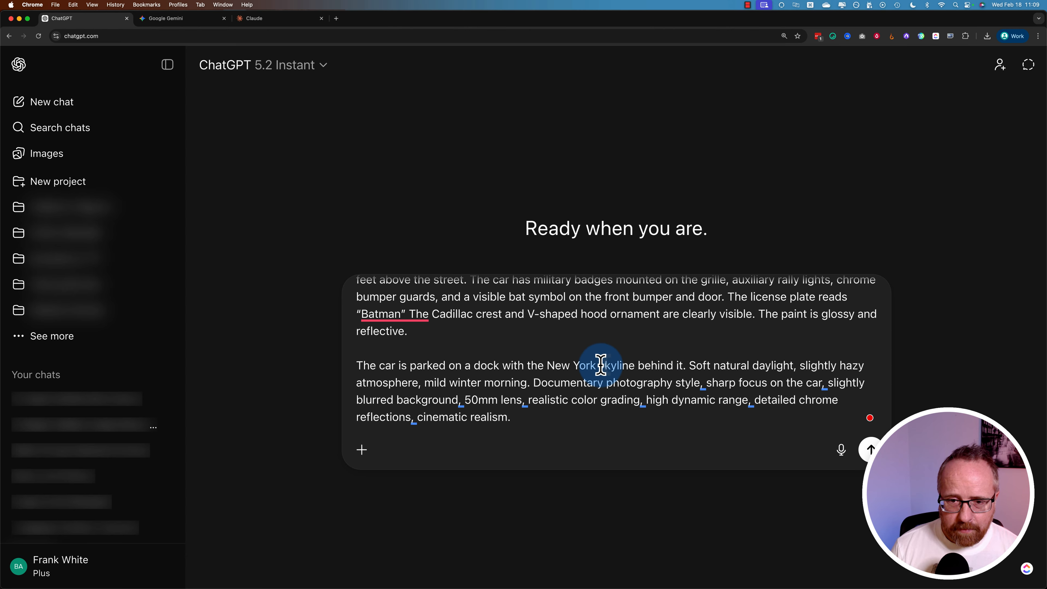
pyautogui.click(598, 366)
pyautogui.write('City')
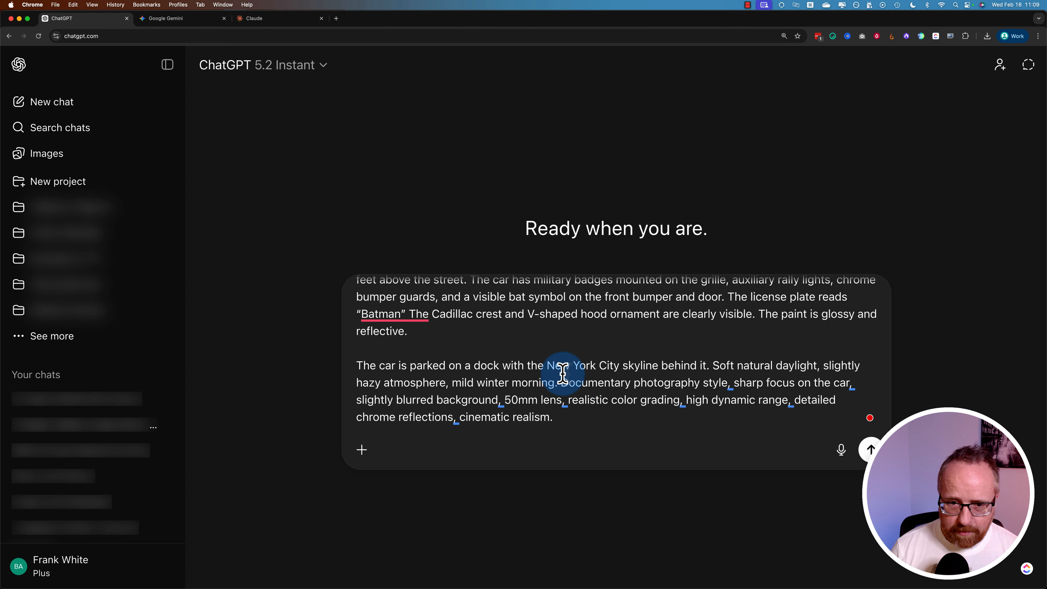
# Step: Copy the whole edited prompt and attach the image ny-skyline.jpg from the Desktop
pyautogui.press('super+a')
pyautogui.rightClick(459, 363)
pyautogui.click(468, 363)
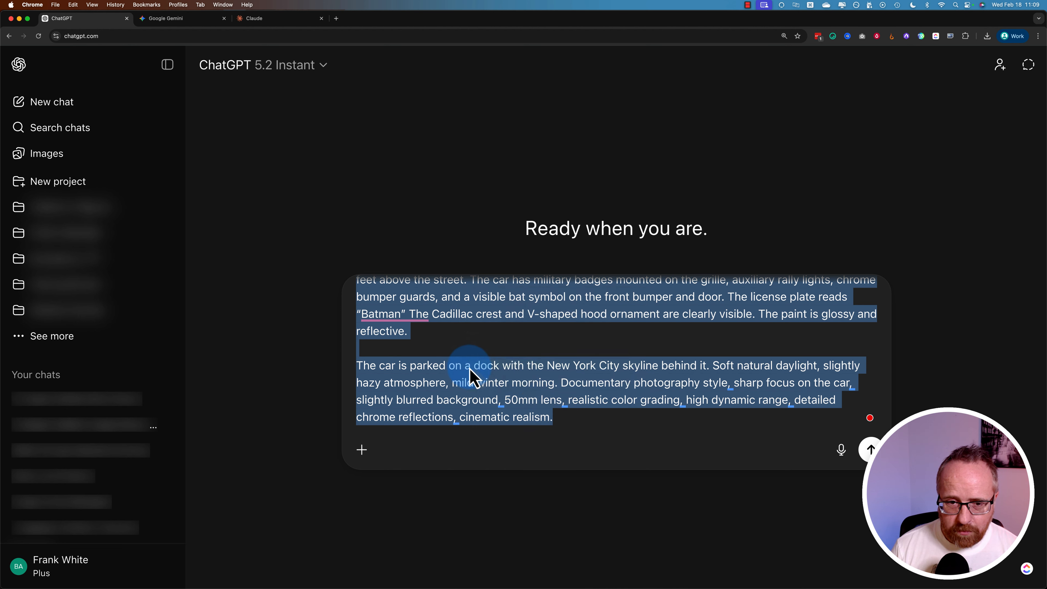
pyautogui.click(378, 449)
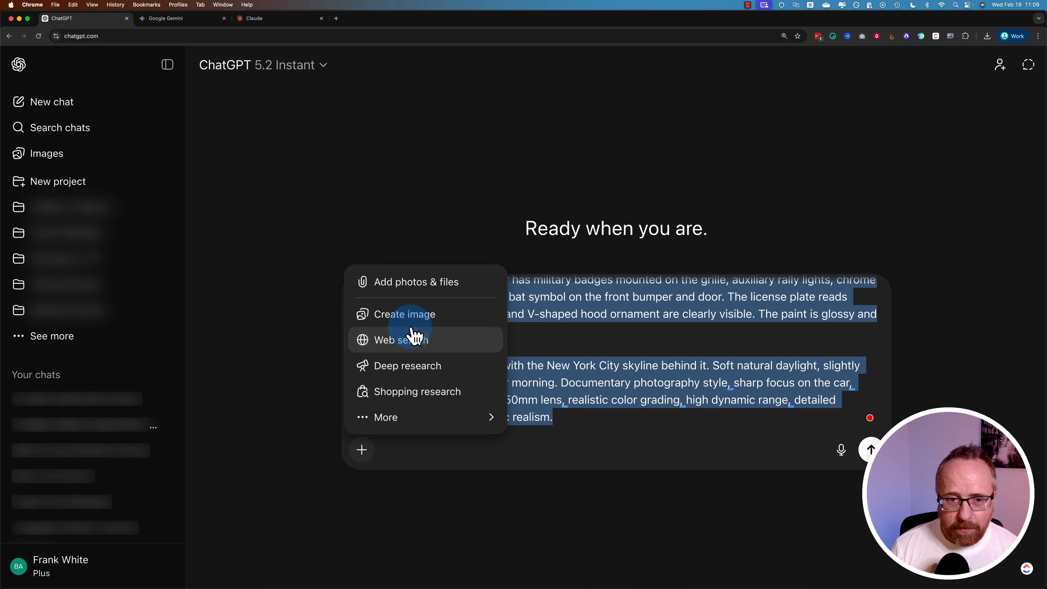
pyautogui.click(404, 282)
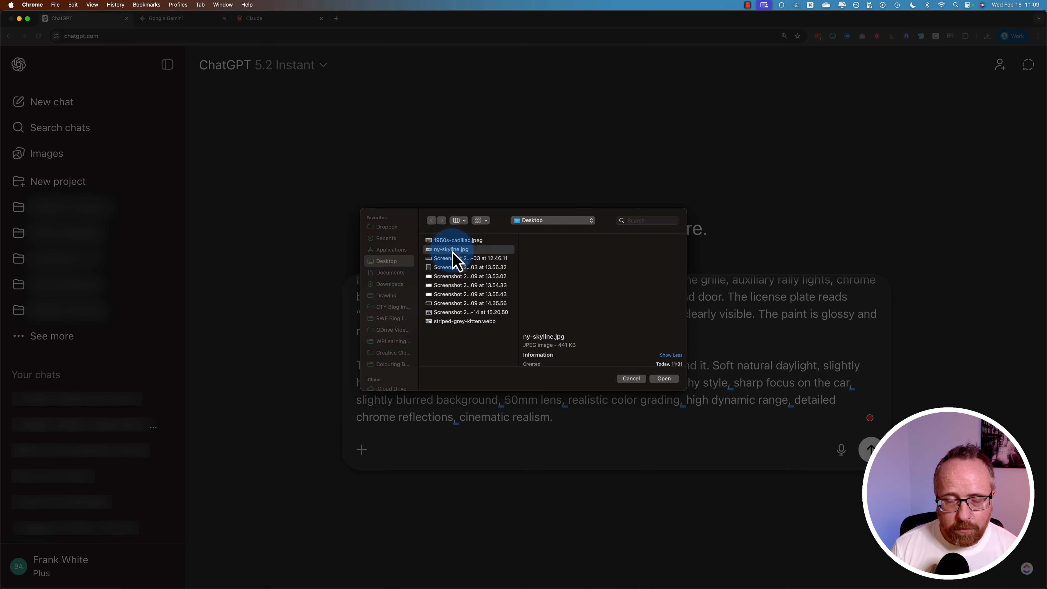
pyautogui.press('Return')
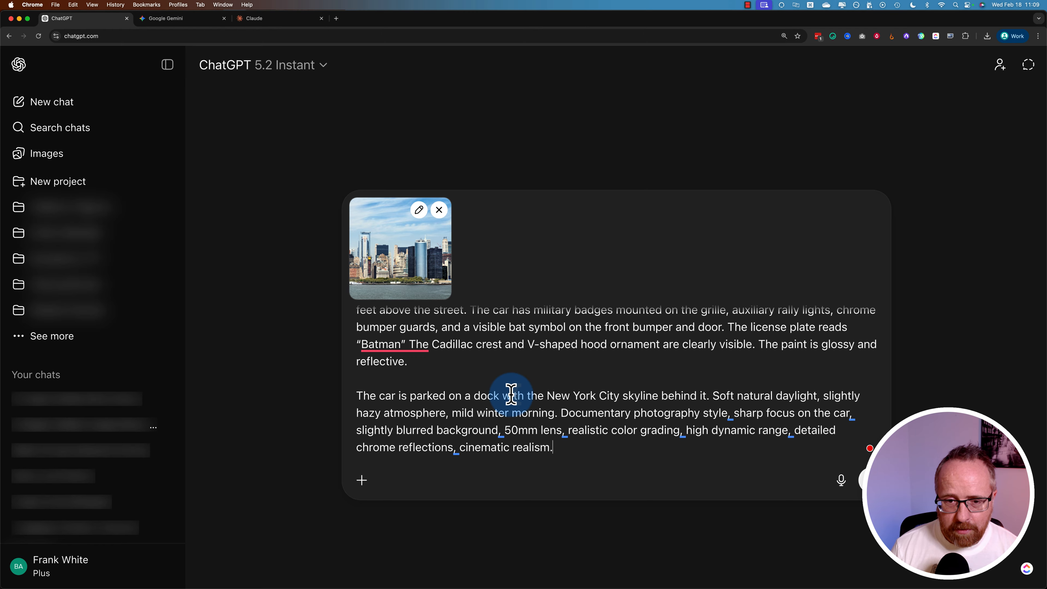
# Step: Add "(make it look like the attache image: ny-skyline.jpg)" after the skyline phrase, copying the file name from Finder
pyautogui.click(712, 400)
pyautogui.write('(make it look like the')
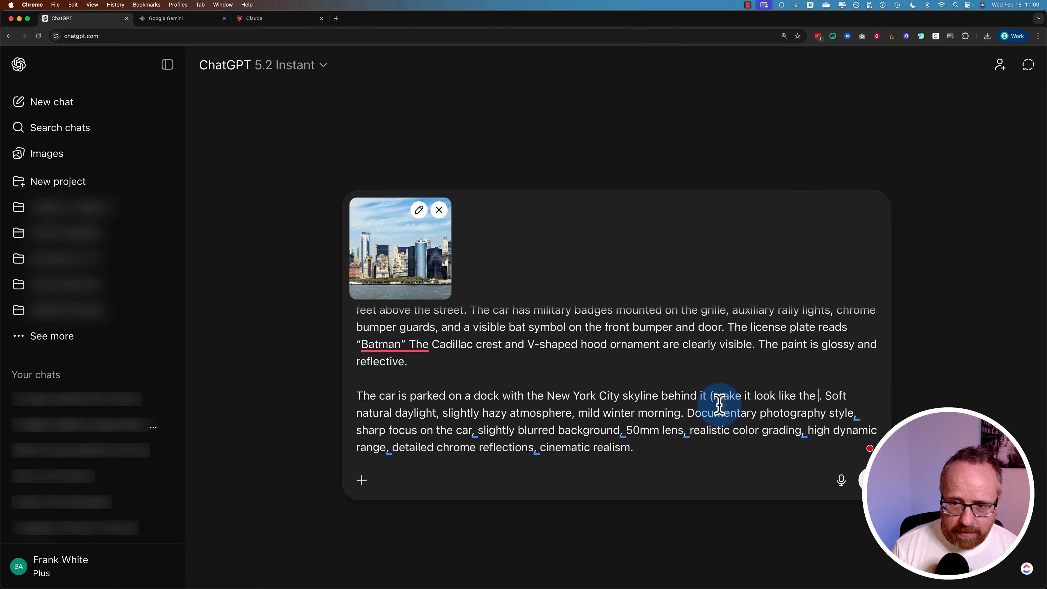
pyautogui.write(' attache image)')
pyautogui.press('super+Tab')
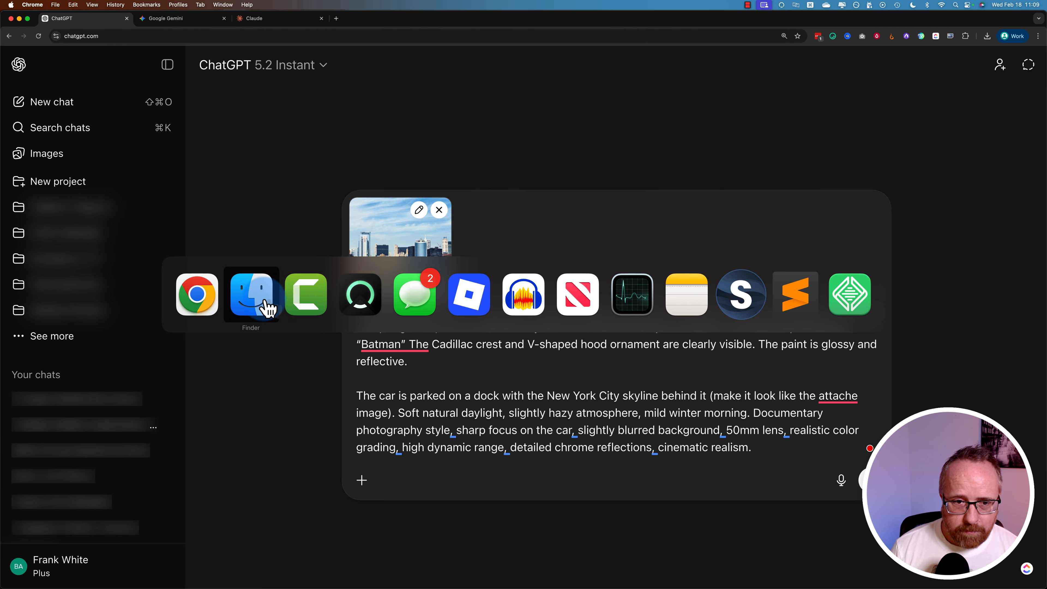
pyautogui.click(129, 474)
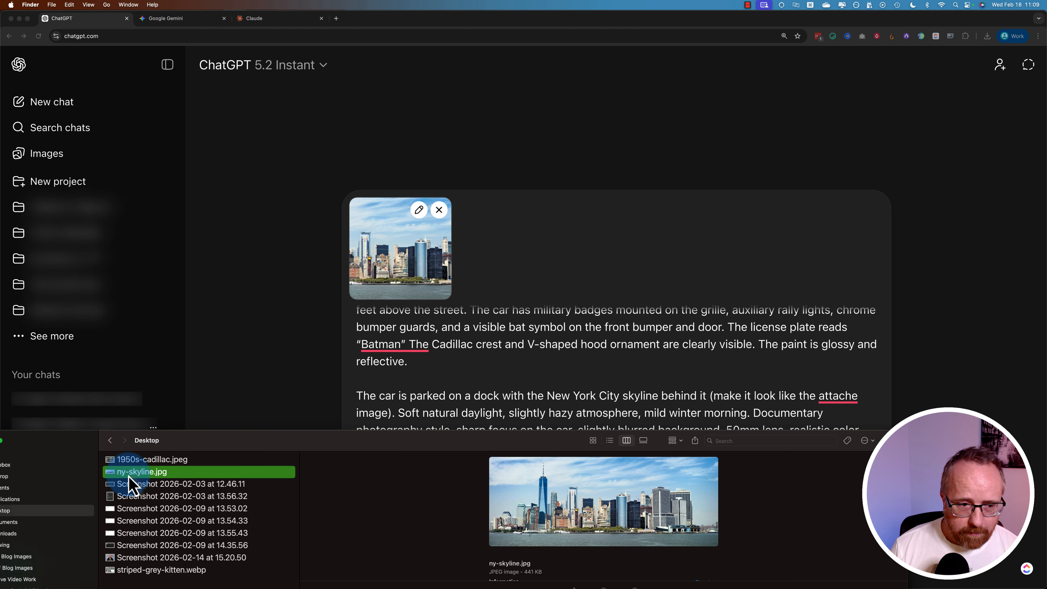
pyautogui.click(409, 408)
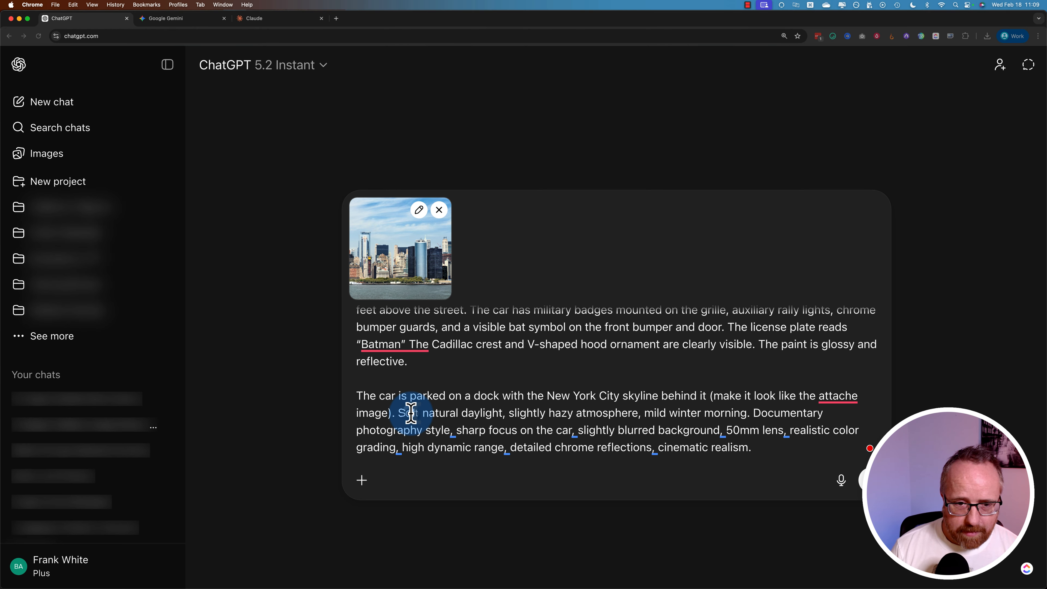
pyautogui.press('super+v')
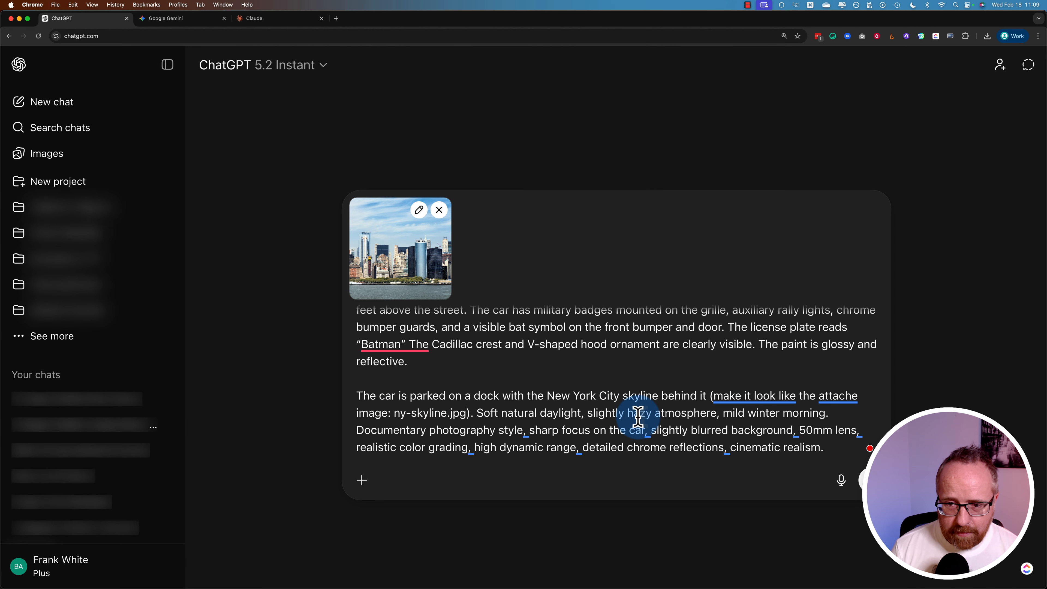
# Step: Change the mild winter morning to a summer morning, check the closing photography style sentence, and submit the prompt
pyautogui.doubleClick(763, 412)
pyautogui.write('summ')
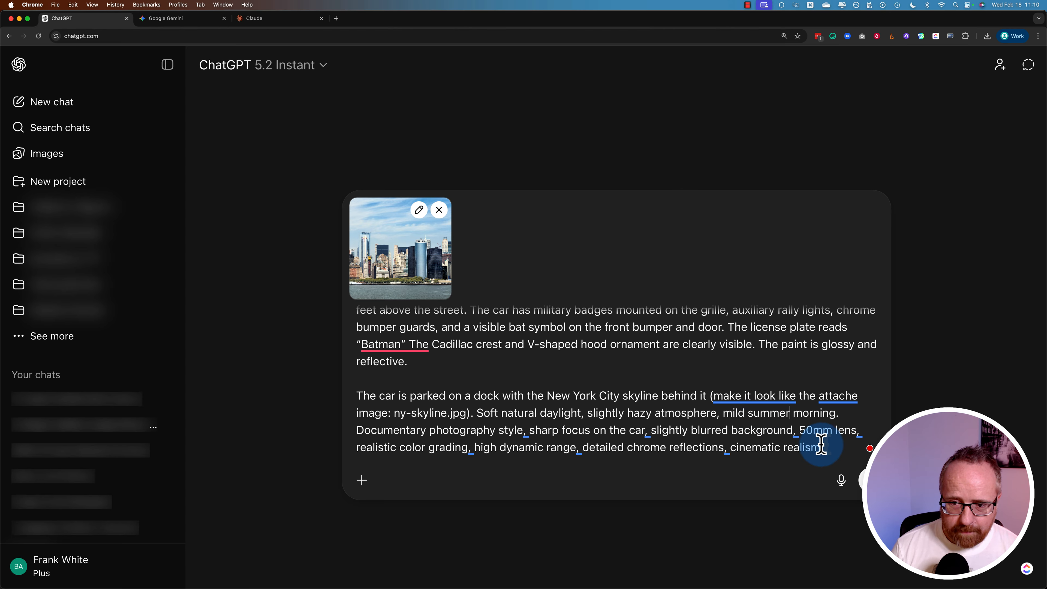
pyautogui.moveTo(821, 445); pyautogui.dragTo(354, 430)
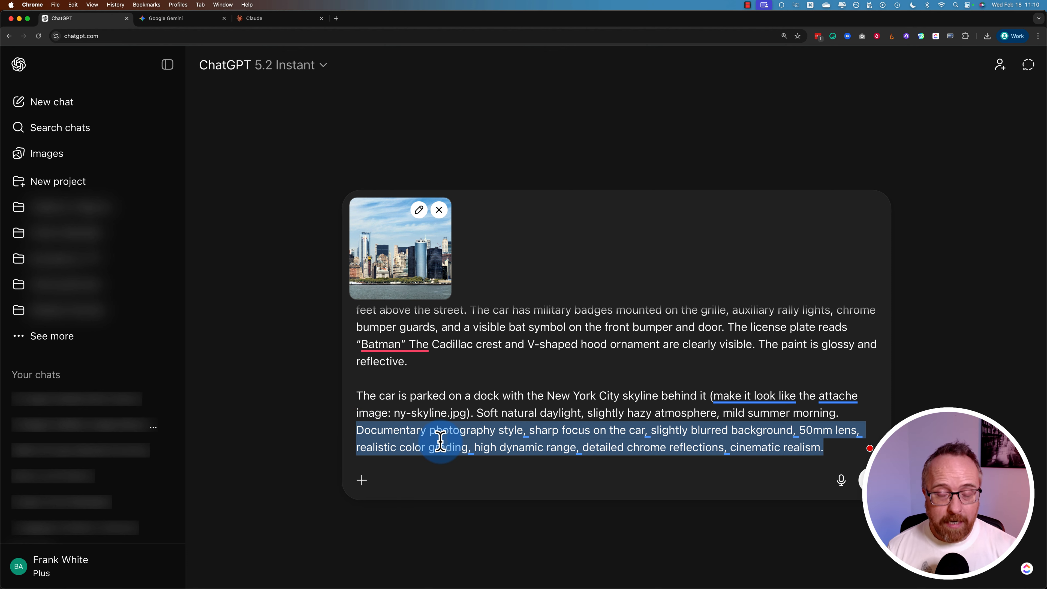
pyautogui.moveTo(389, 433); pyautogui.dragTo(818, 446)
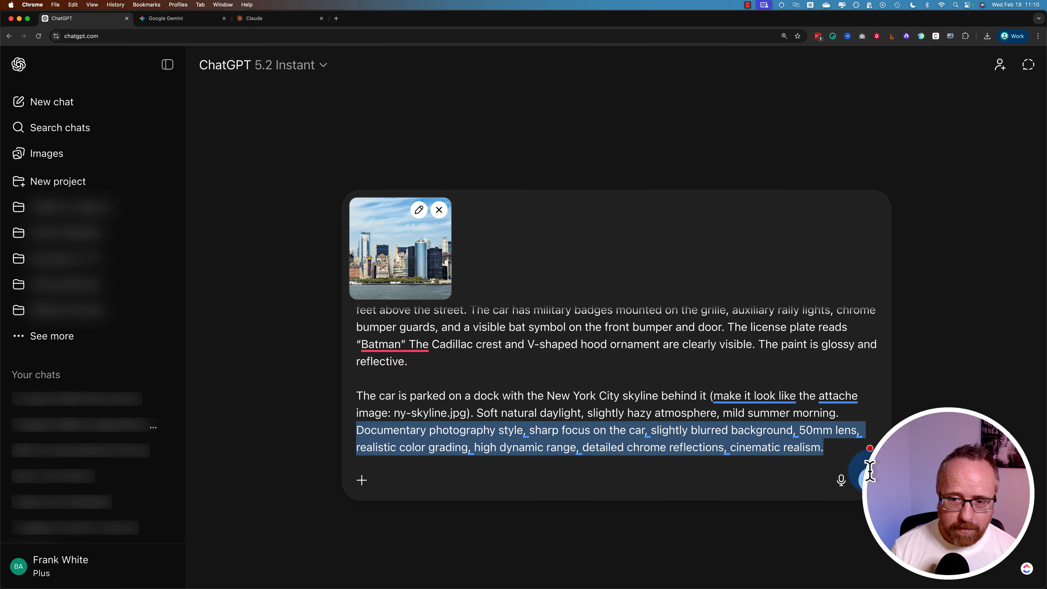
pyautogui.click(871, 479)
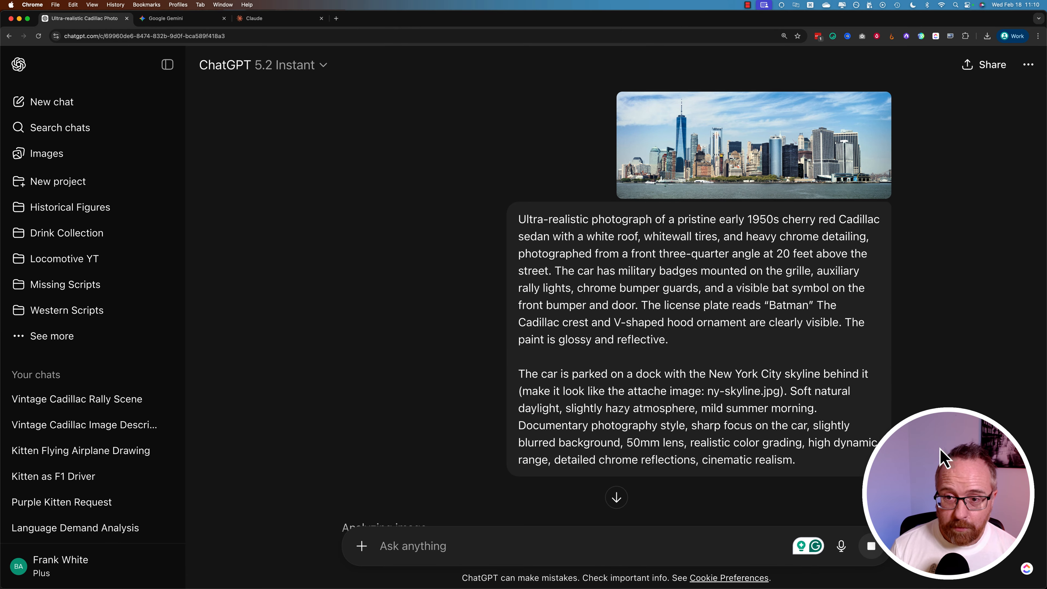
# Step: Review the submitted prompt in the conversation, follow the image generation, and read the reply below it
pyautogui.moveTo(796, 219); pyautogui.dragTo(837, 219)
pyautogui.click(669, 411)
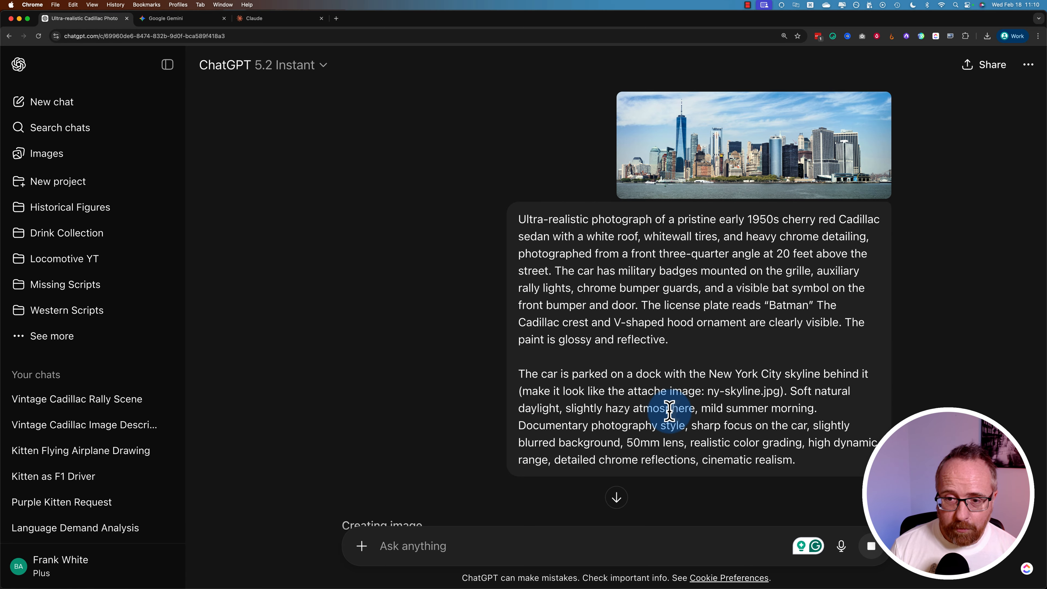
pyautogui.scroll(-8, 670, 414)
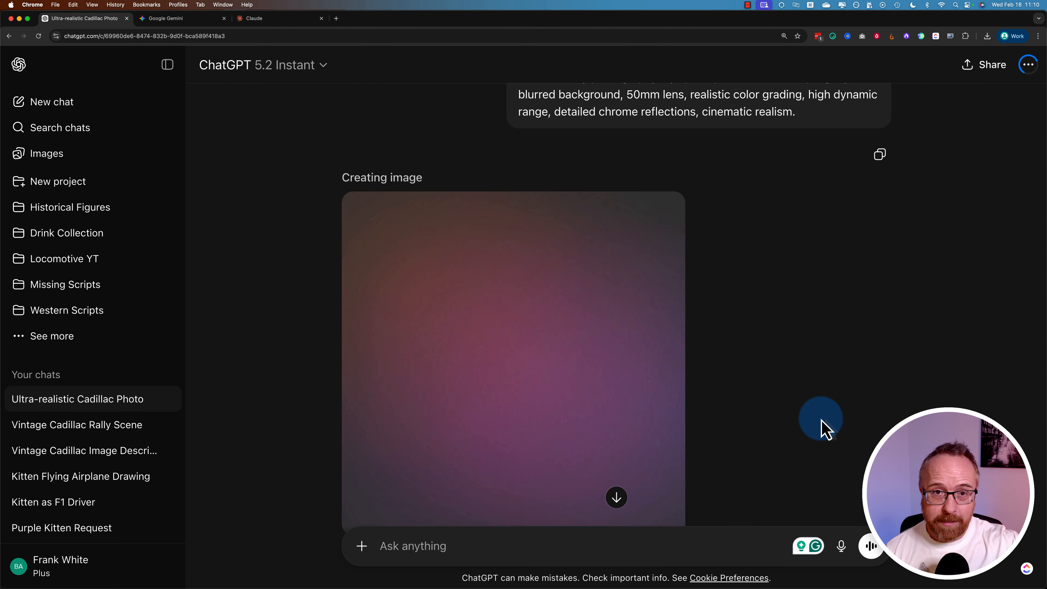
pyautogui.scroll(-5, 823, 428)
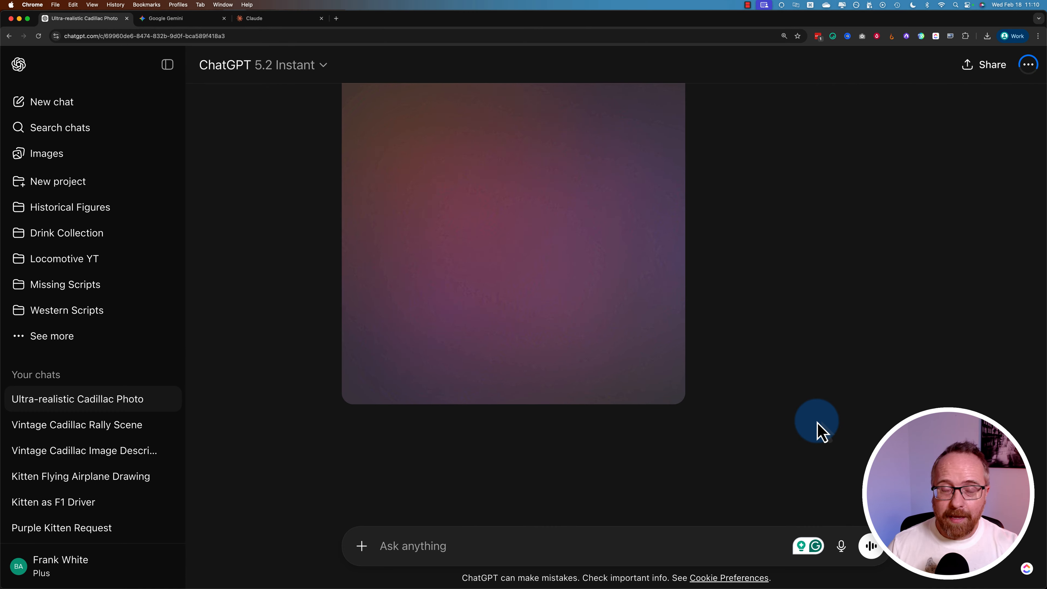
pyautogui.scroll(3, 817, 421)
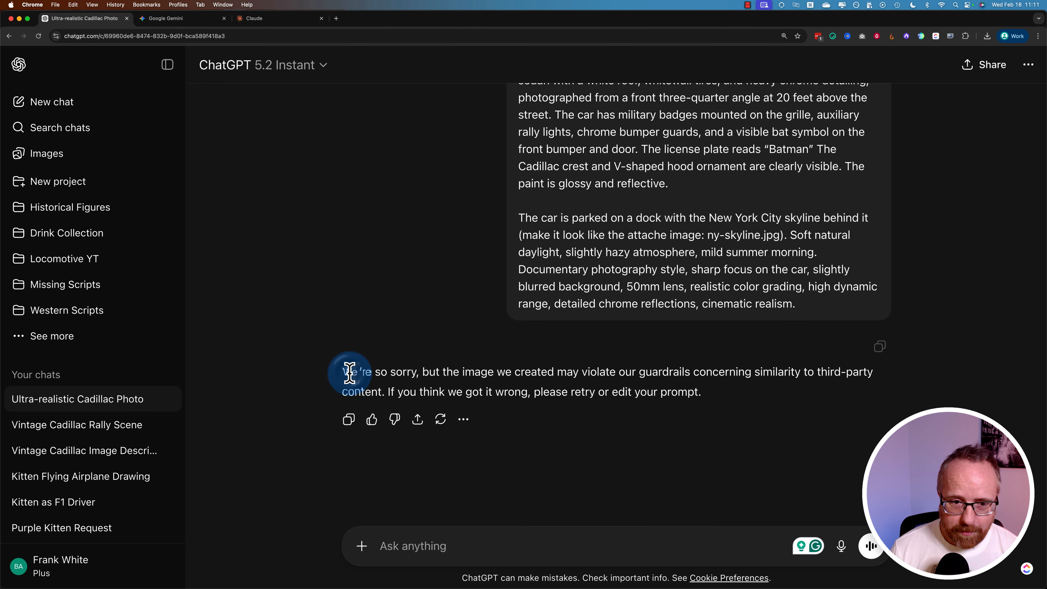
pyautogui.moveTo(350, 373)
pyautogui.mouseDown()
pyautogui.moveTo(834, 375)
pyautogui.moveTo(355, 391)
pyautogui.mouseUp()
pyautogui.click(378, 359)
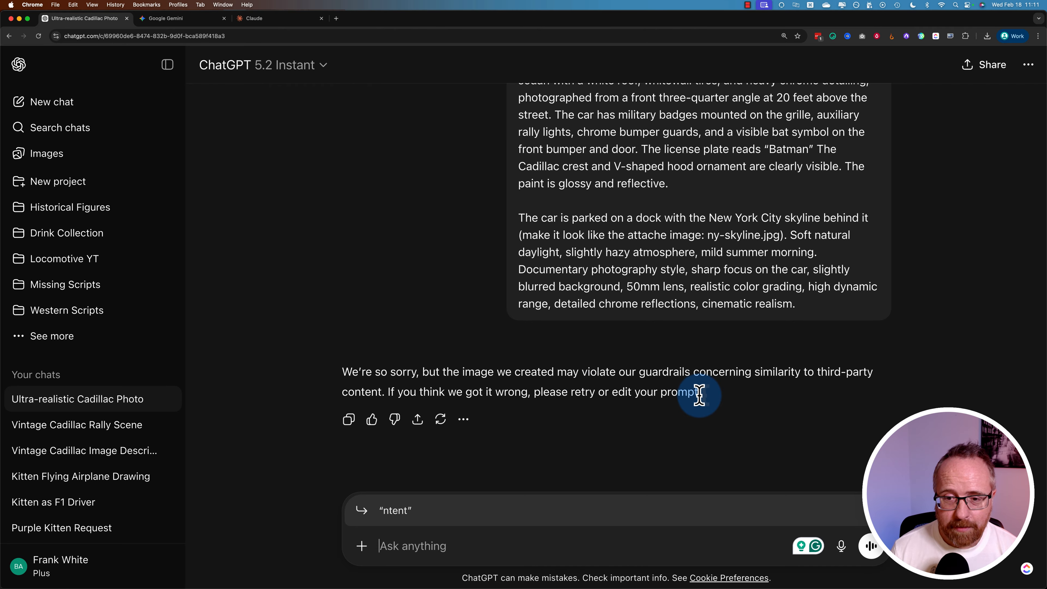
# Step: Examine the reason the reply gives for refusing the image, along with the submitted prompt above it
pyautogui.moveTo(755, 372); pyautogui.dragTo(369, 398)
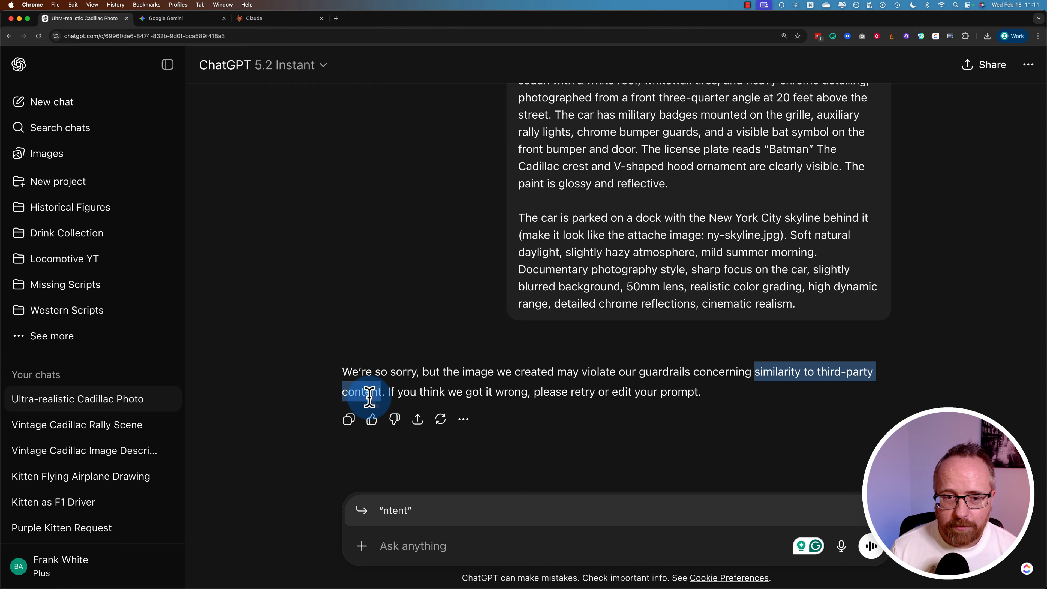
pyautogui.scroll(3, 401, 343)
pyautogui.tripleClick(402, 344)
pyautogui.click(402, 344)
pyautogui.scroll(-4, 384, 347)
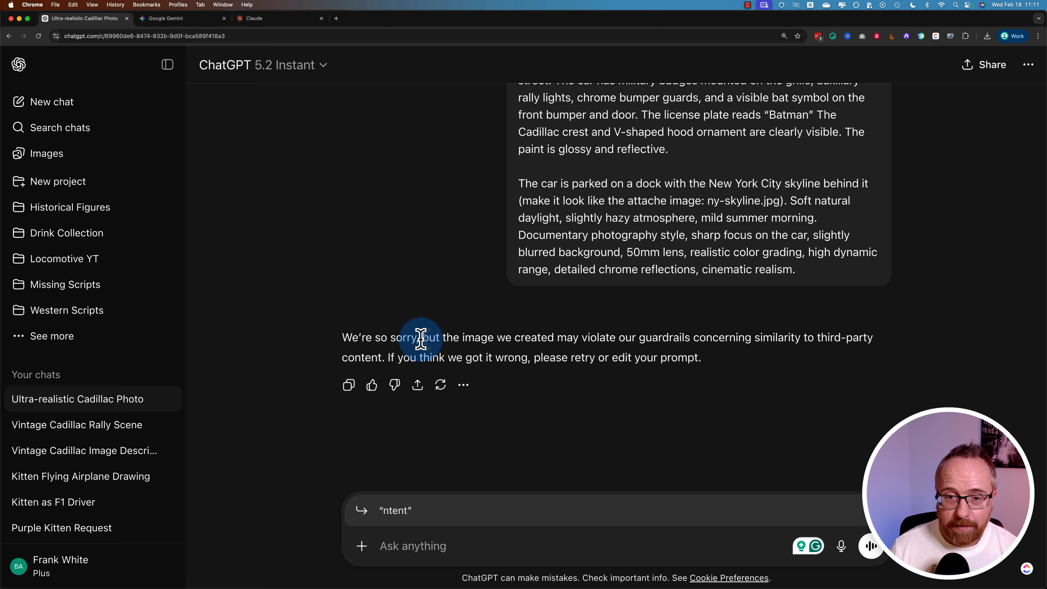
pyautogui.scroll(3, 420, 344)
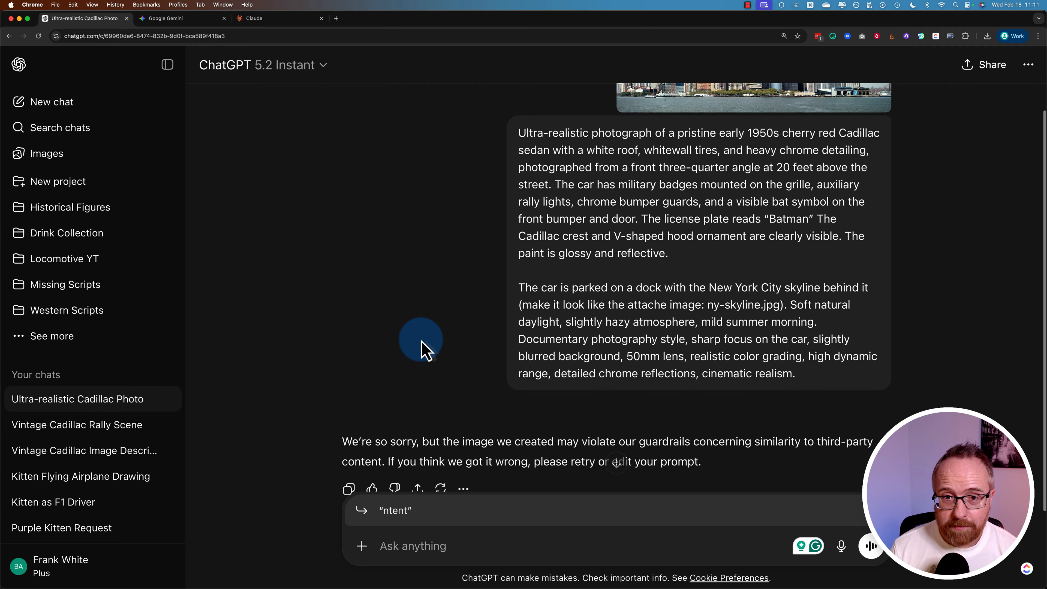
# Step: Copy the whole submitted Cadillac prompt from the conversation and start a new chat
pyautogui.moveTo(529, 139); pyautogui.dragTo(797, 384)
pyautogui.rightClick(585, 296)
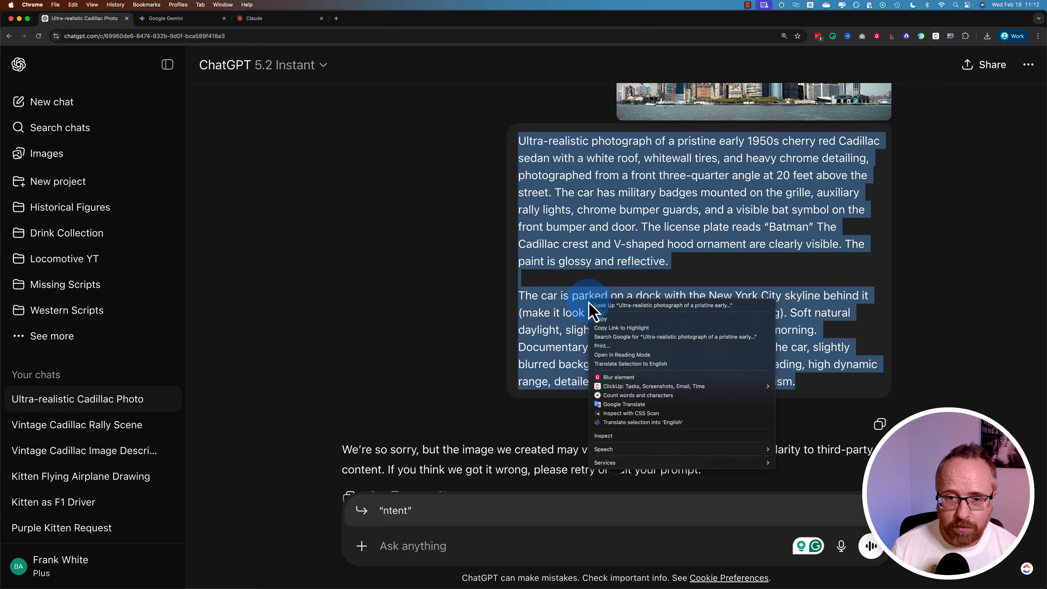
pyautogui.click(68, 108)
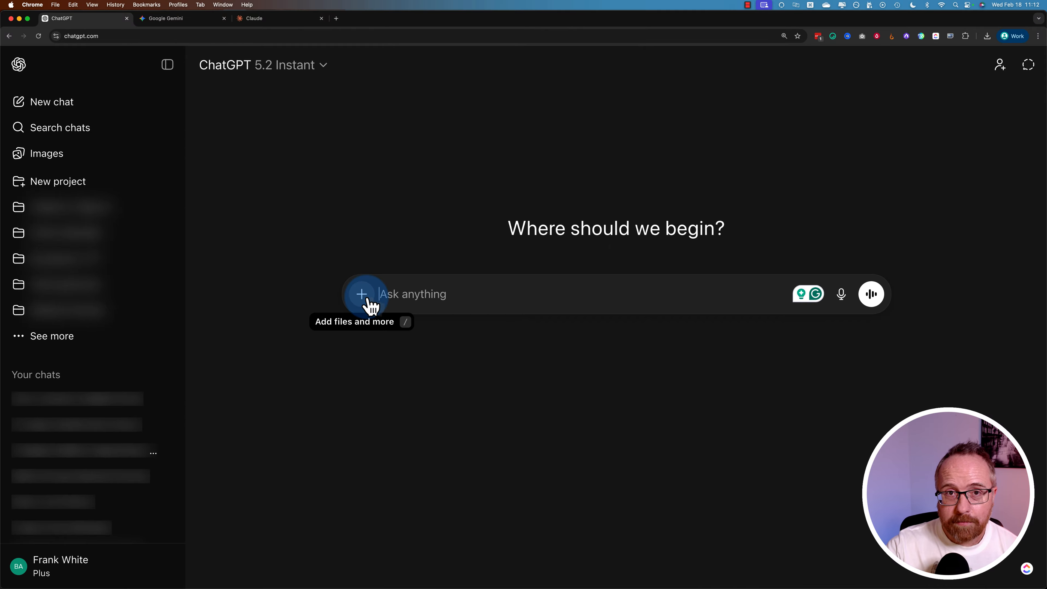
# Step: Attach ny-skyline.jpg from the Desktop and write a request to describe it in great detail and create a prompt for AI image generators
pyautogui.click(362, 295)
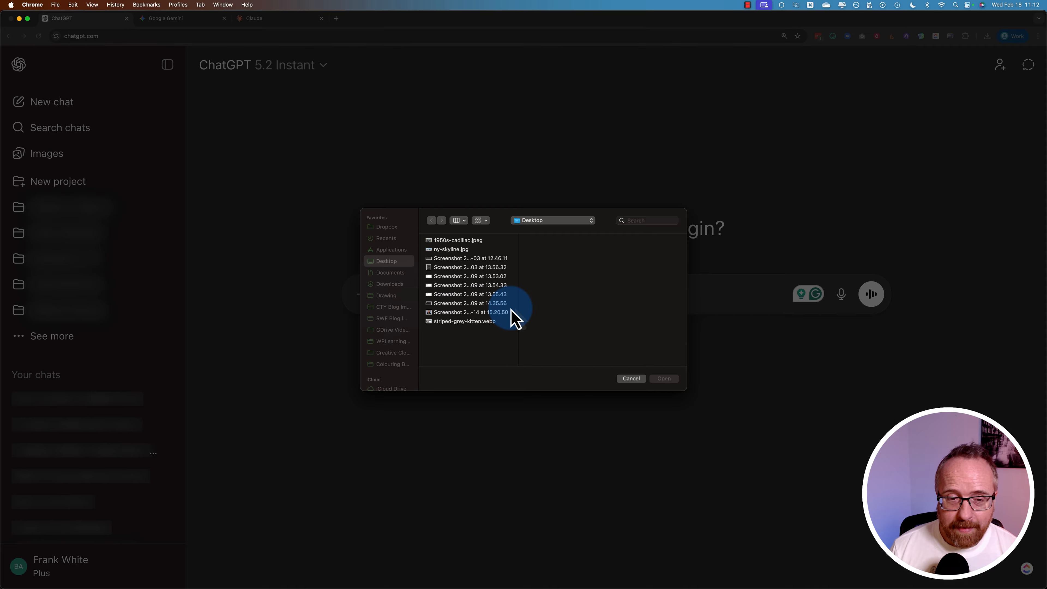
pyautogui.click(480, 249)
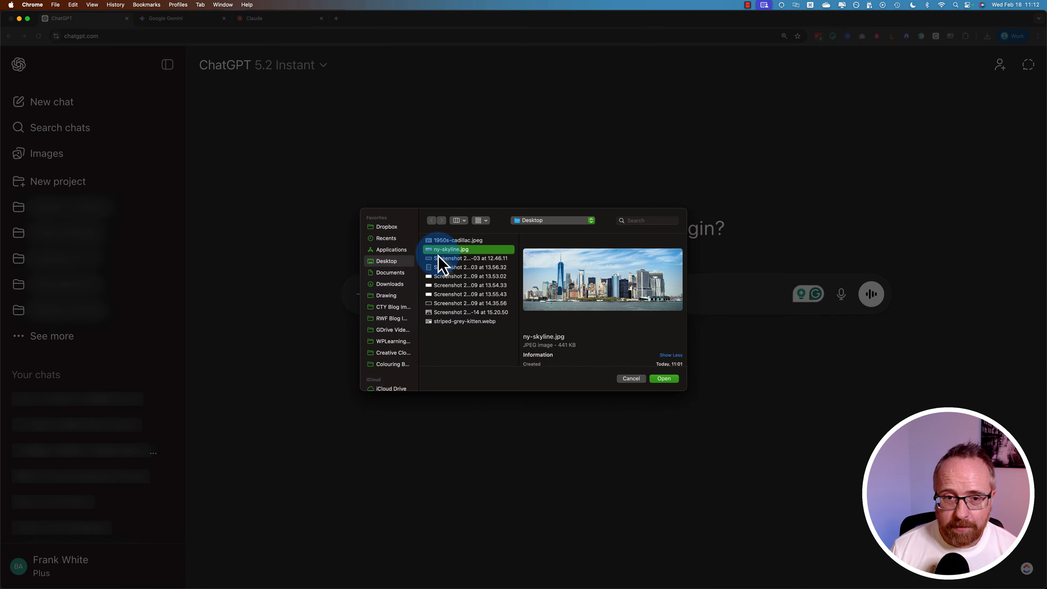
pyautogui.click(664, 378)
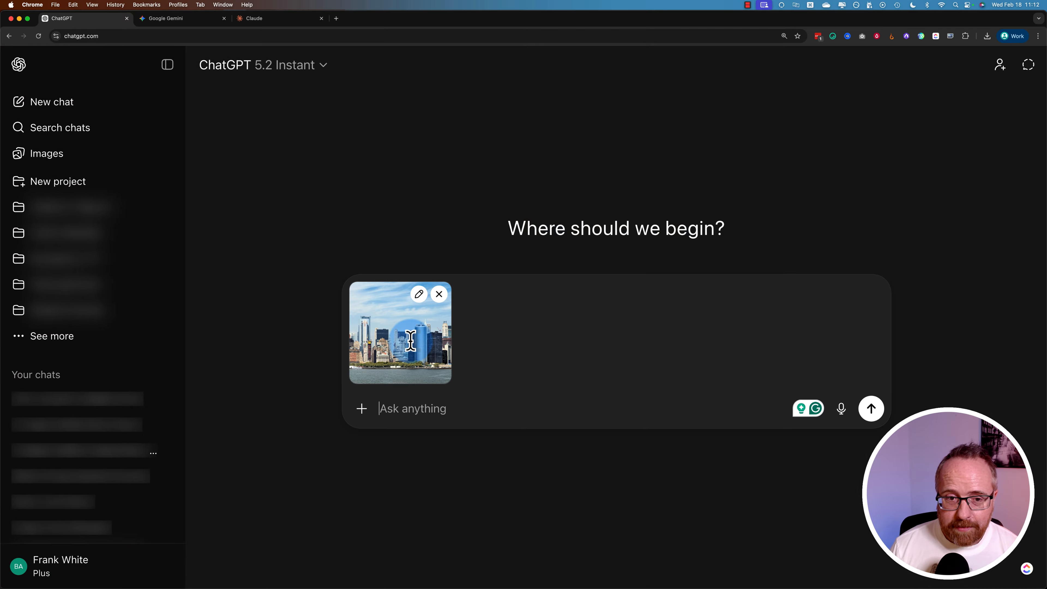
pyautogui.write('Please describe this image in great detail and then create a prompt that I can use in AI Image generators.')
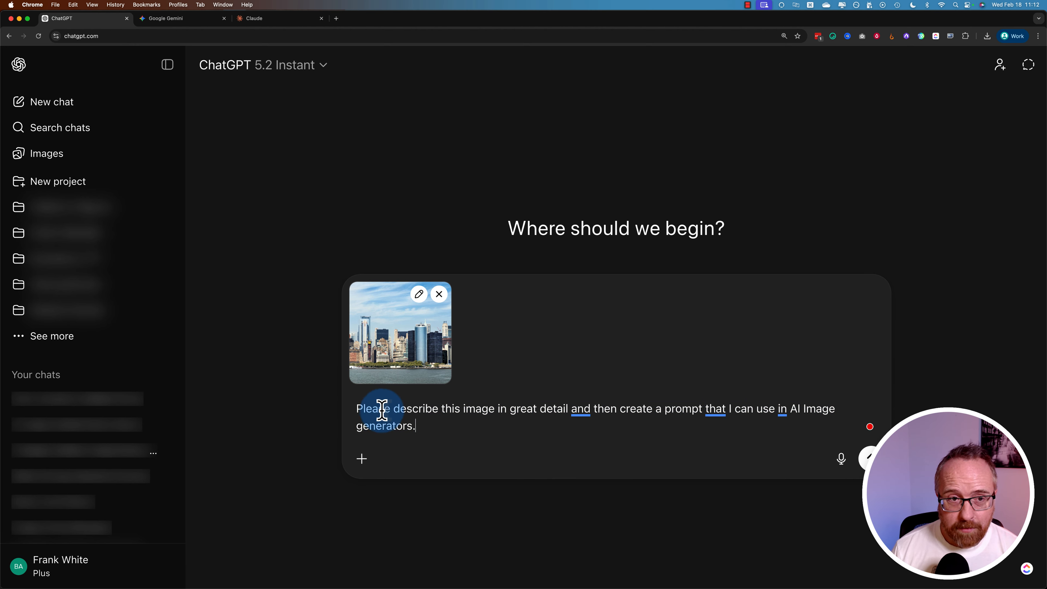
# Step: Switch the model to Thinking with extended thinking and submit the request with "This is the New York City skyline." added
pyautogui.click(299, 69)
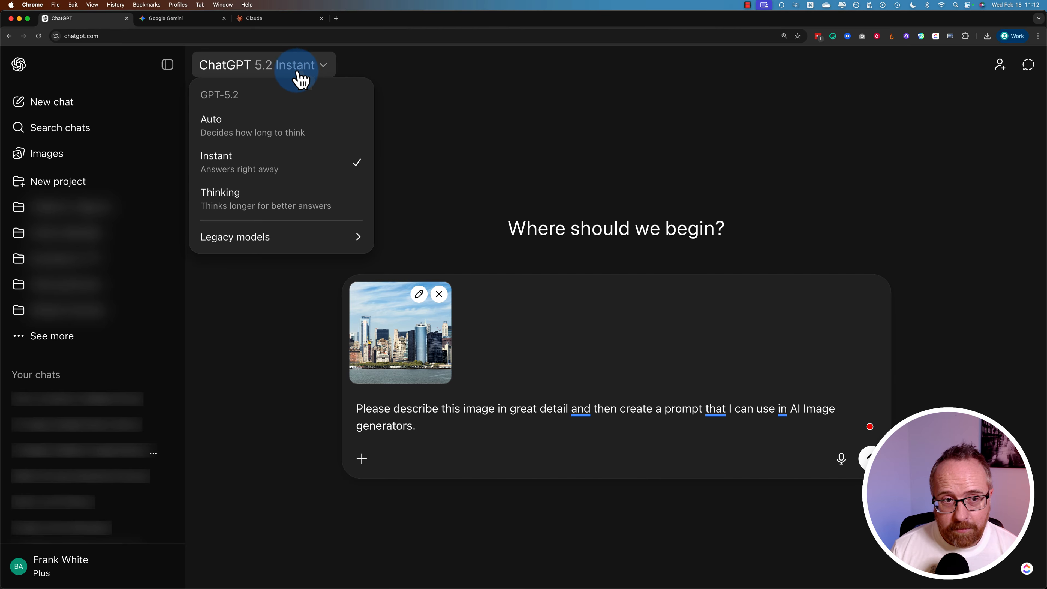
pyautogui.click(222, 215)
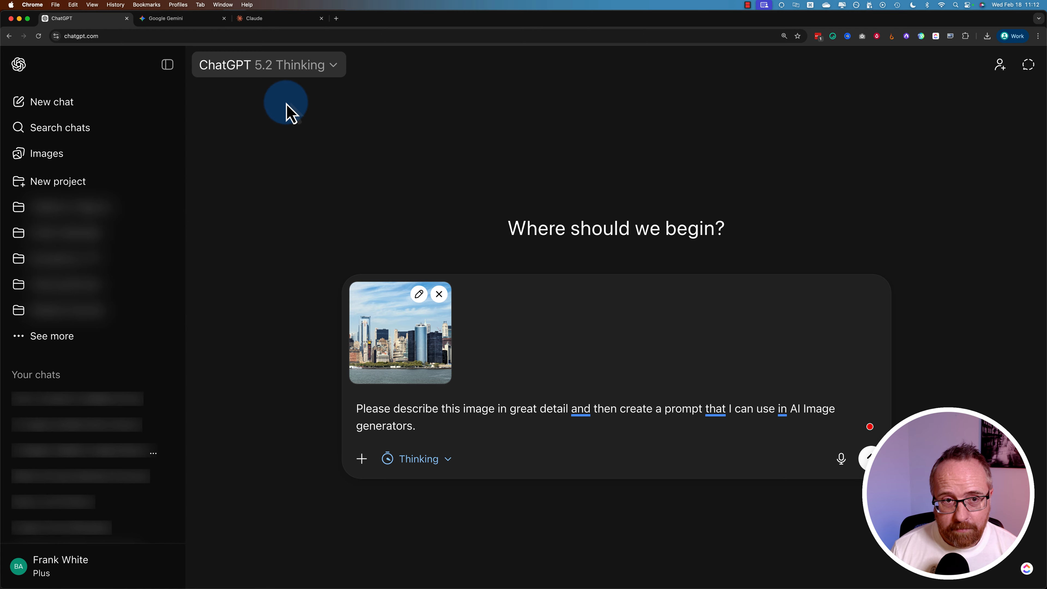
pyautogui.click(438, 428)
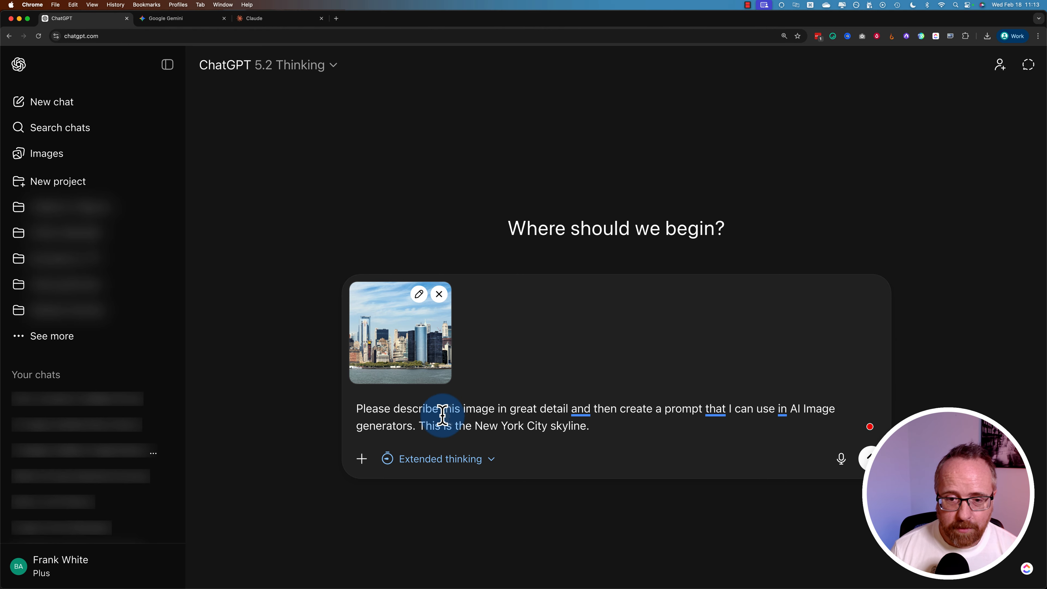
pyautogui.click(869, 457)
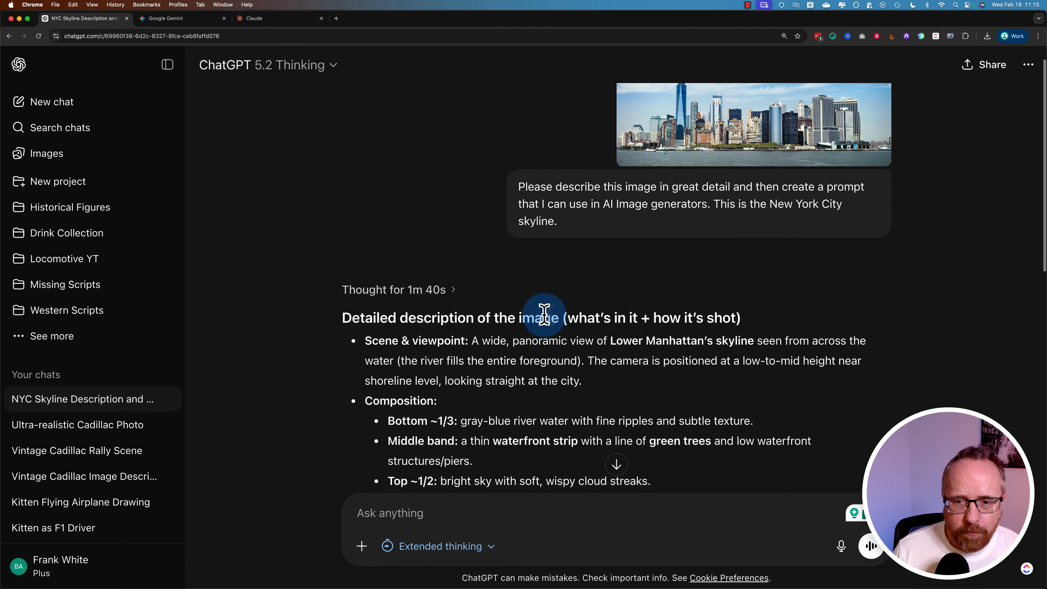
# Step: Review the skyline prompt and paste the Cadillac prompt under an introduction asking to replace "" with the prompt just created for the NYC skyline
pyautogui.scroll(-6, 1030, 157)
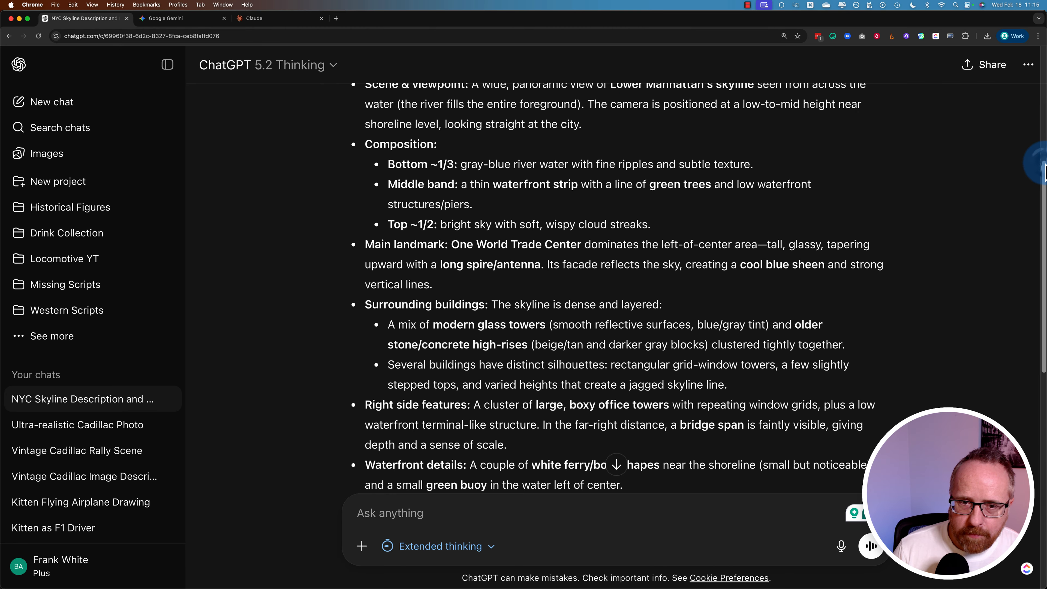
pyautogui.moveTo(1043, 169); pyautogui.dragTo(1043, 350)
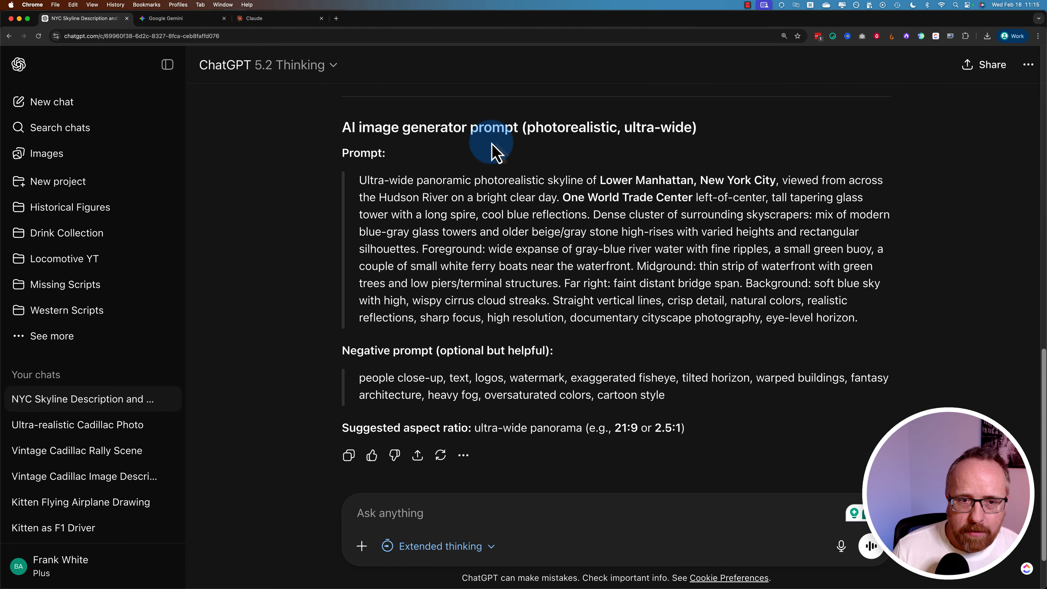
pyautogui.scroll(-2, 453, 297)
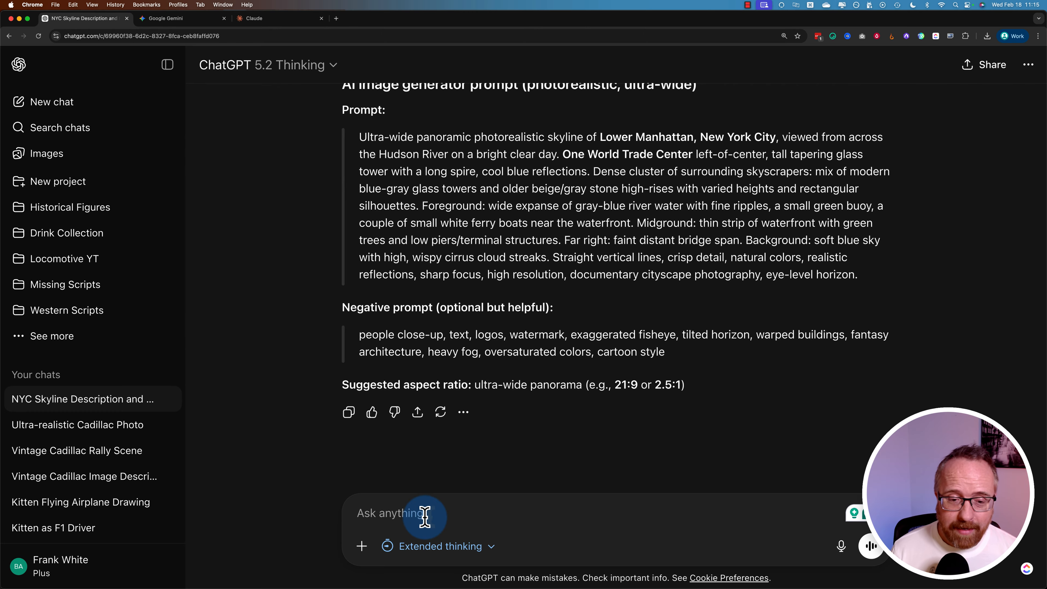
pyautogui.rightClick(410, 515)
pyautogui.click(421, 472)
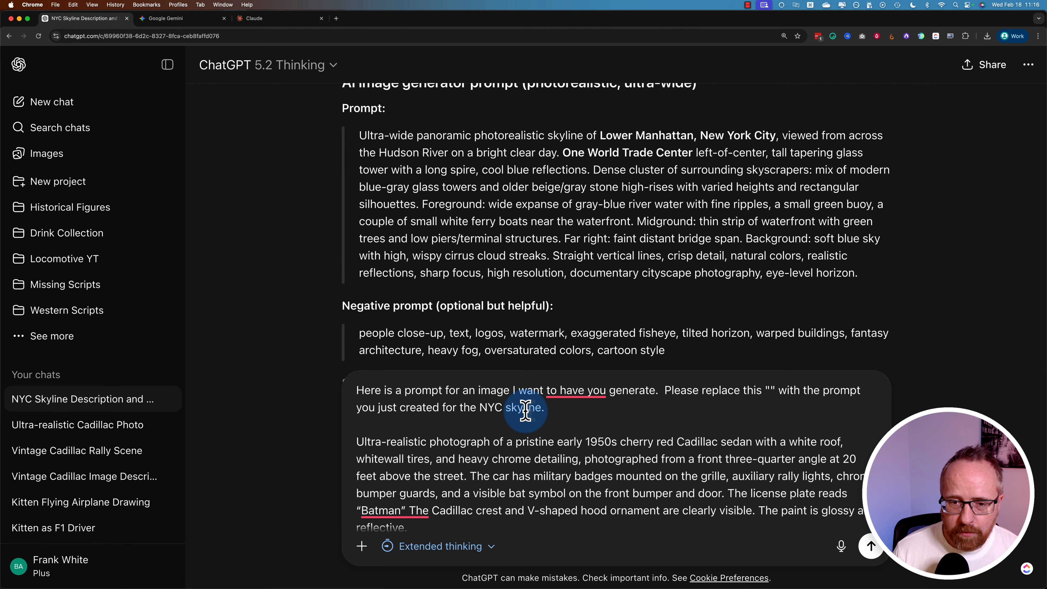
# Step: Replace "behind it (make it look like the attache image: ny-skyline.jpg)" in the draft with the placeholder "[NYC Skyline Prompt]"
pyautogui.scroll(-1, 594, 448)
pyautogui.scroll(-5, 594, 447)
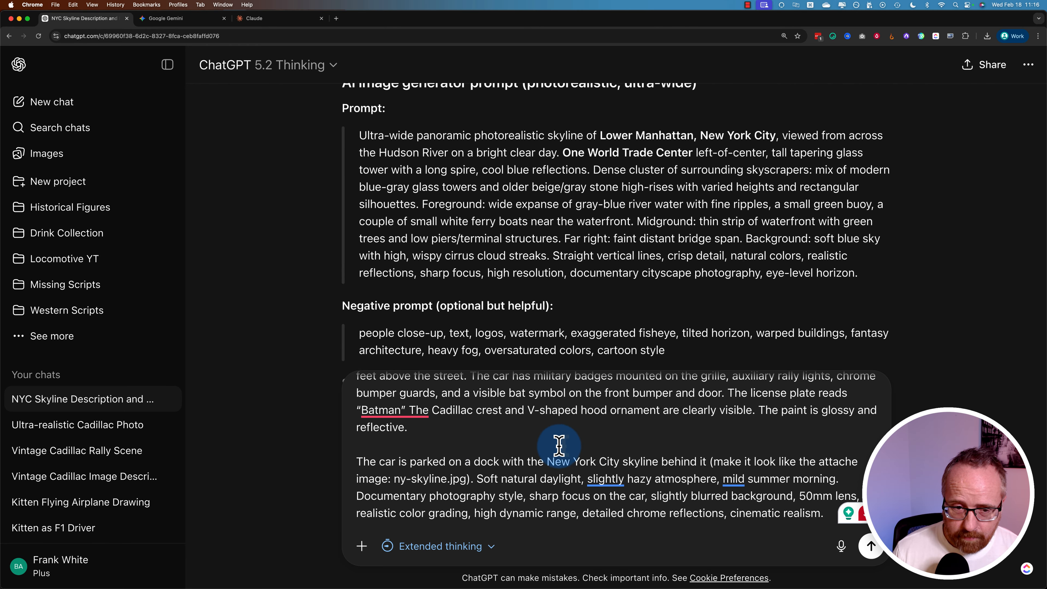
pyautogui.scroll(-1, 362, 465)
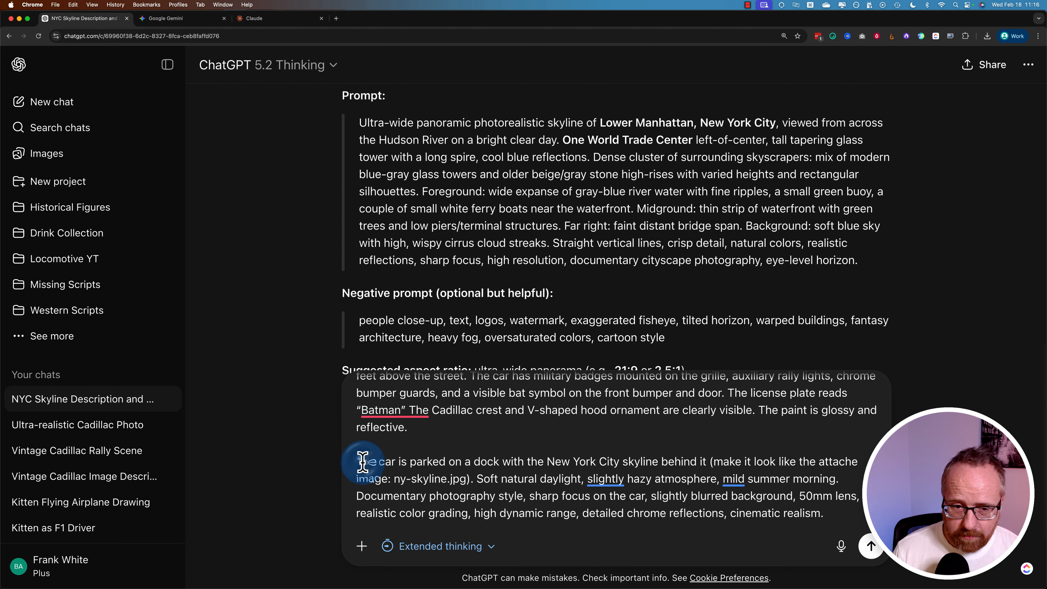
pyautogui.moveTo(360, 462); pyautogui.dragTo(471, 462)
pyautogui.click(368, 463)
pyautogui.moveTo(363, 462); pyautogui.dragTo(447, 461)
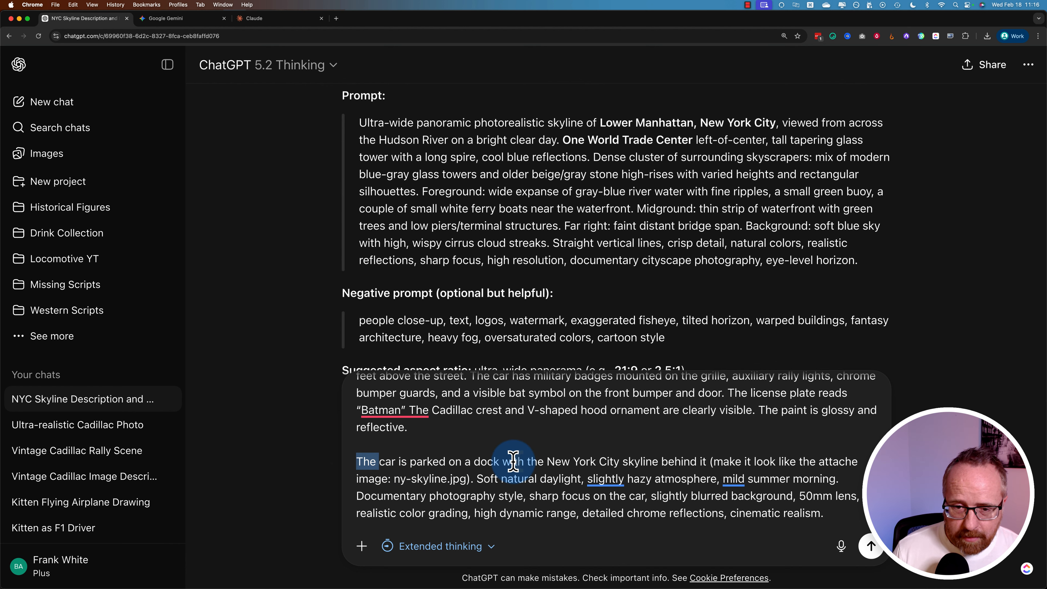
pyautogui.moveTo(473, 475); pyautogui.dragTo(467, 475)
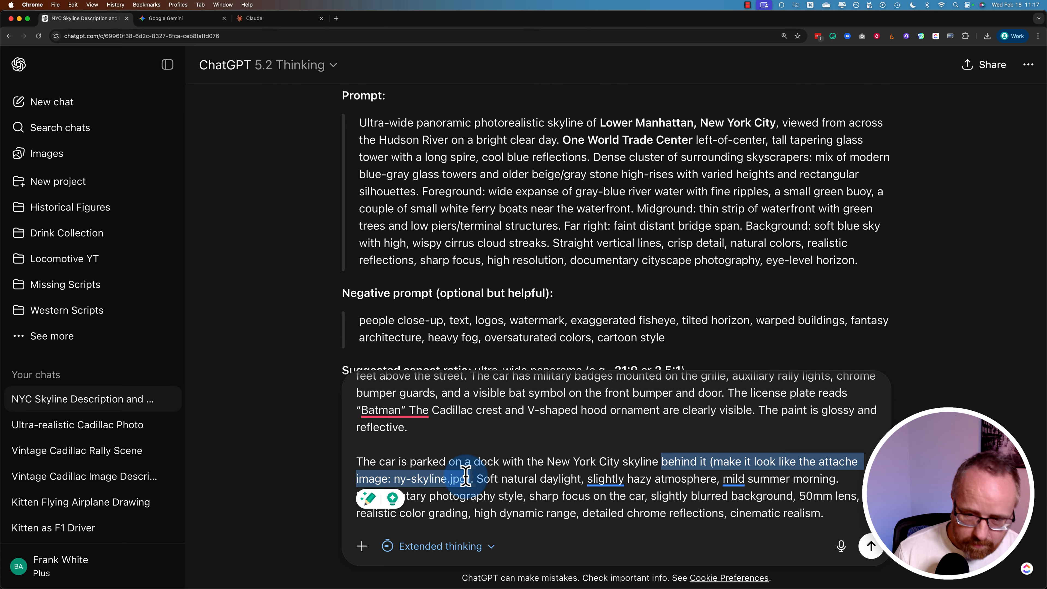
pyautogui.write('{}')
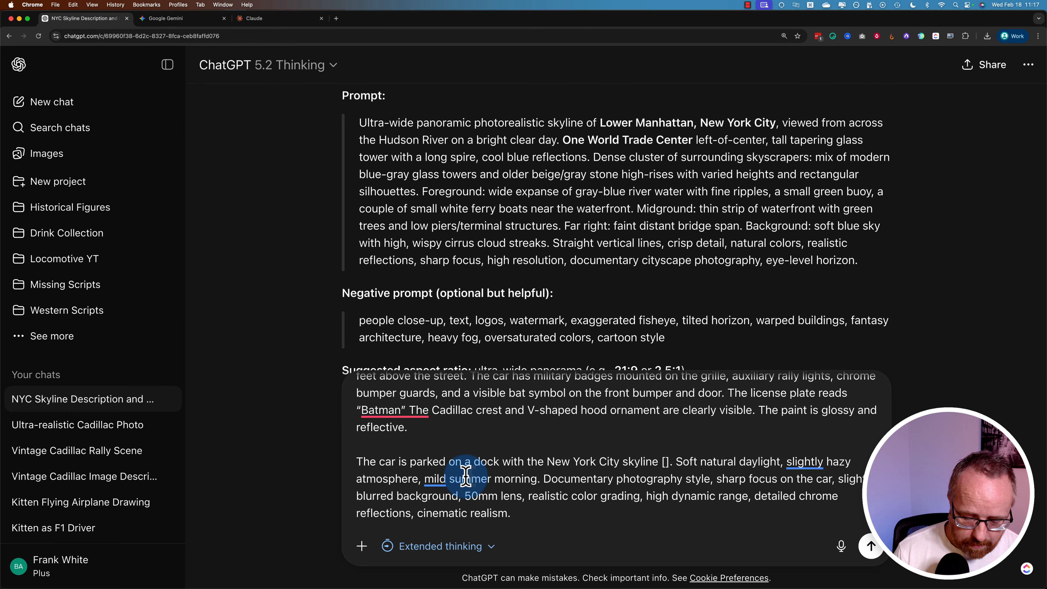
pyautogui.write('NYC Skyline Prompt')
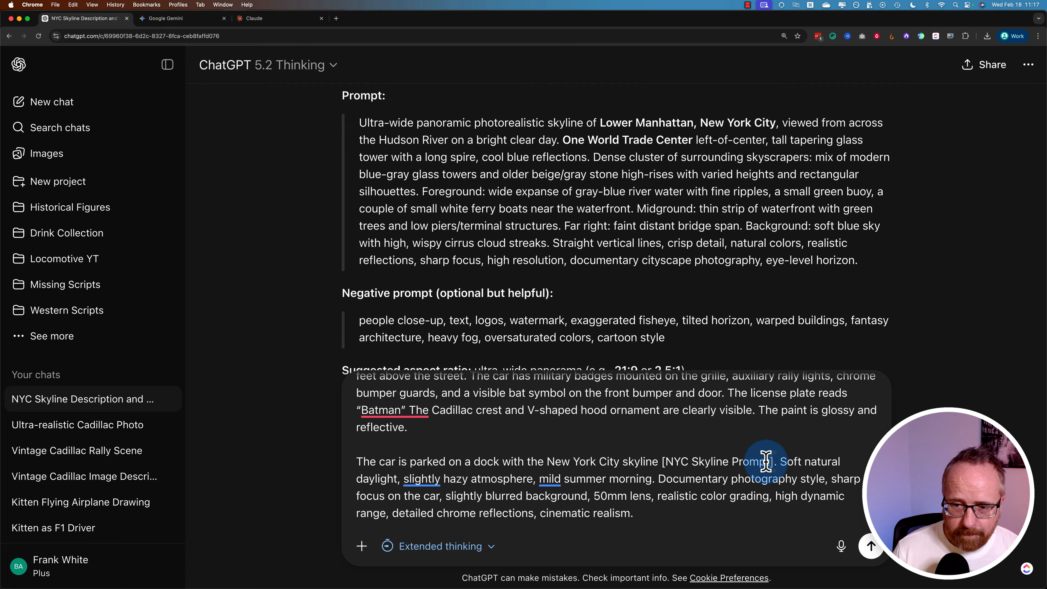
# Step: Copy the placeholder "[NYC Skyline Prompt]" into the empty quotation marks in the draft's introduction
pyautogui.moveTo(769, 461); pyautogui.dragTo(674, 463)
pyautogui.press('super+c')
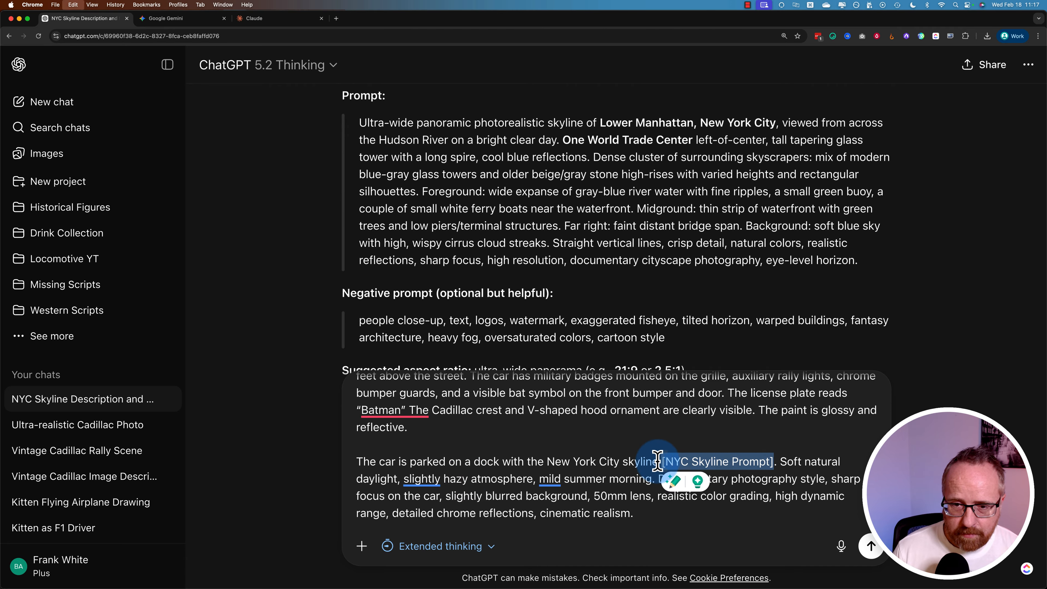
pyautogui.scroll(5, 655, 458)
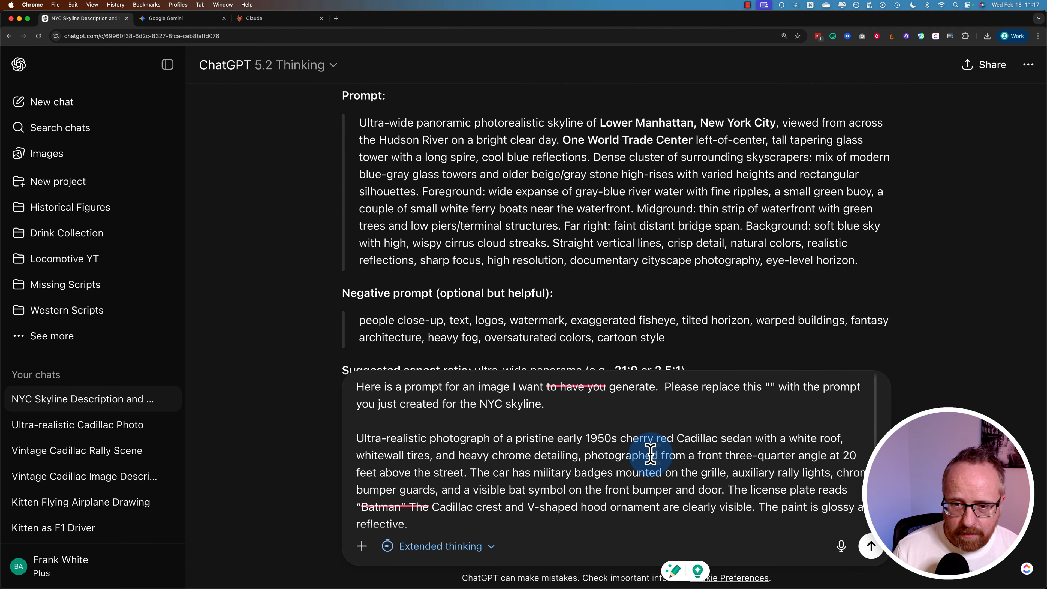
pyautogui.click(770, 390)
pyautogui.press('super+v')
# Step: Check the introduction and the Cadillac prompt in the draft, and submit the message
pyautogui.scroll(-1, 536, 459)
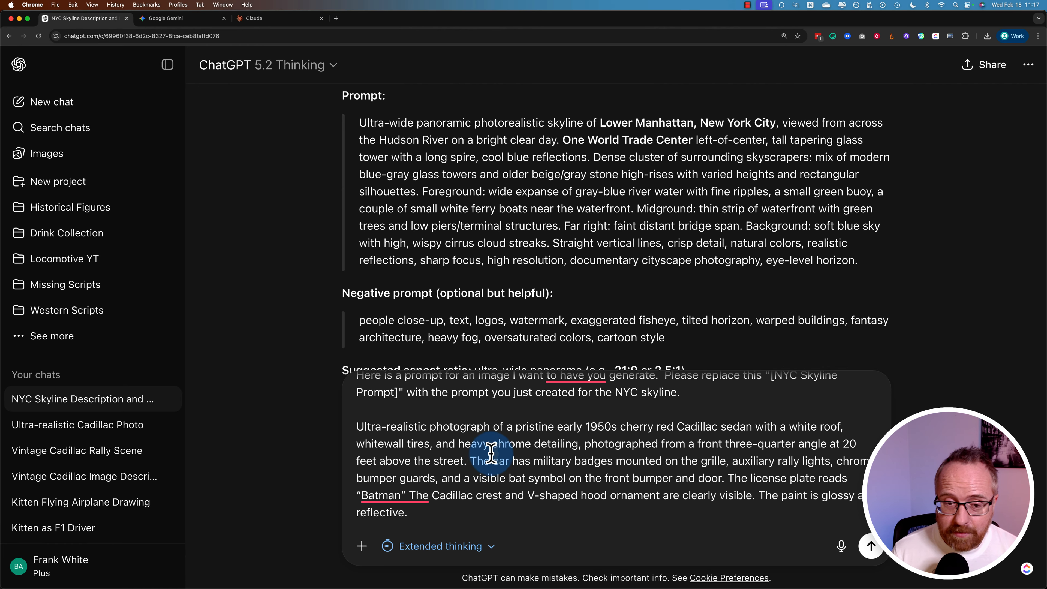
pyautogui.scroll(1, 491, 454)
pyautogui.scroll(-1, 445, 441)
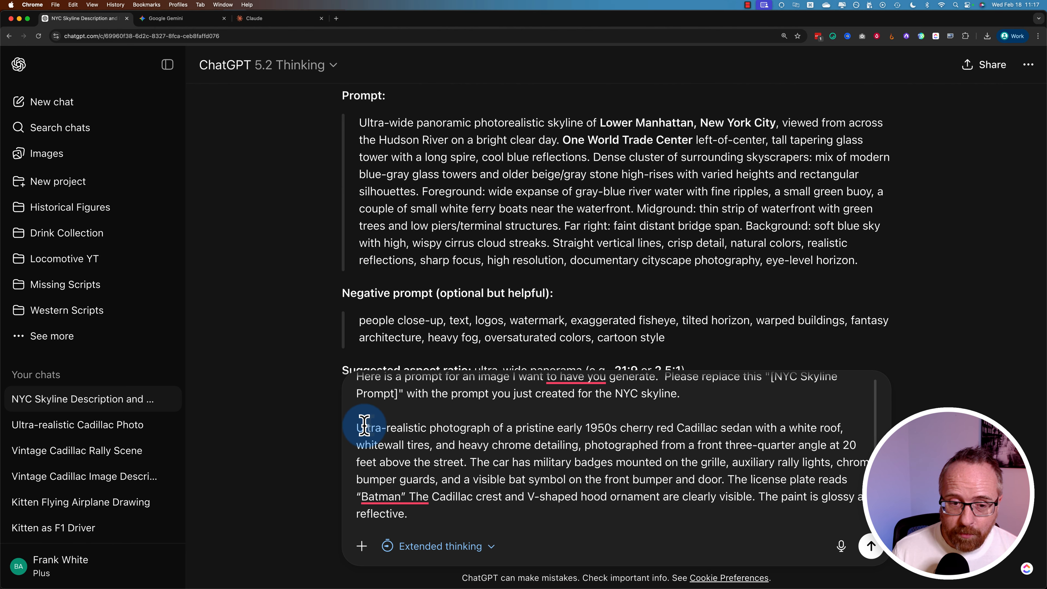
pyautogui.scroll(1, 475, 459)
pyautogui.scroll(-2, 478, 461)
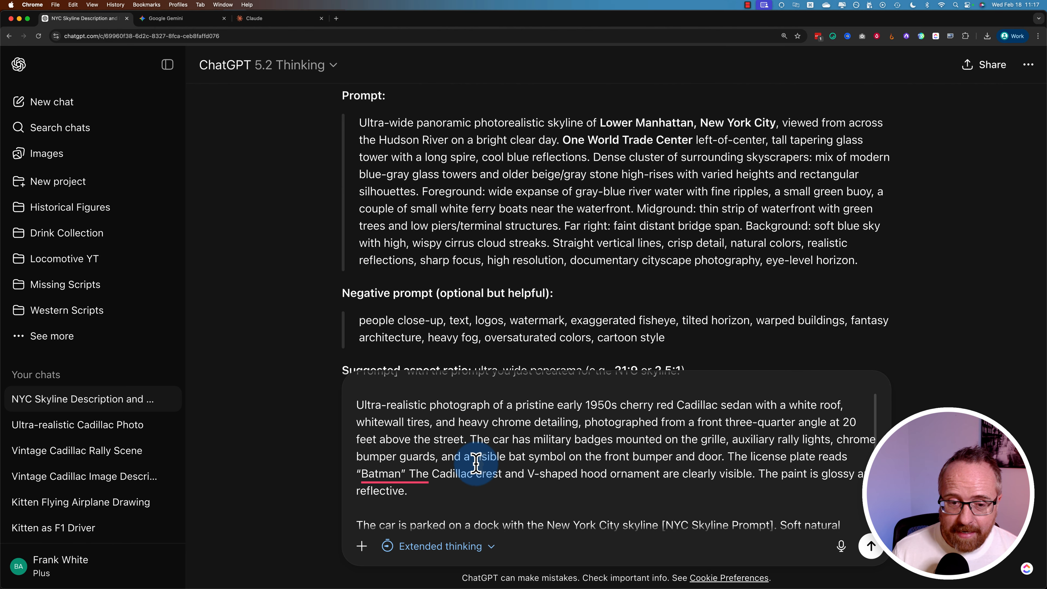
pyautogui.scroll(2, 478, 460)
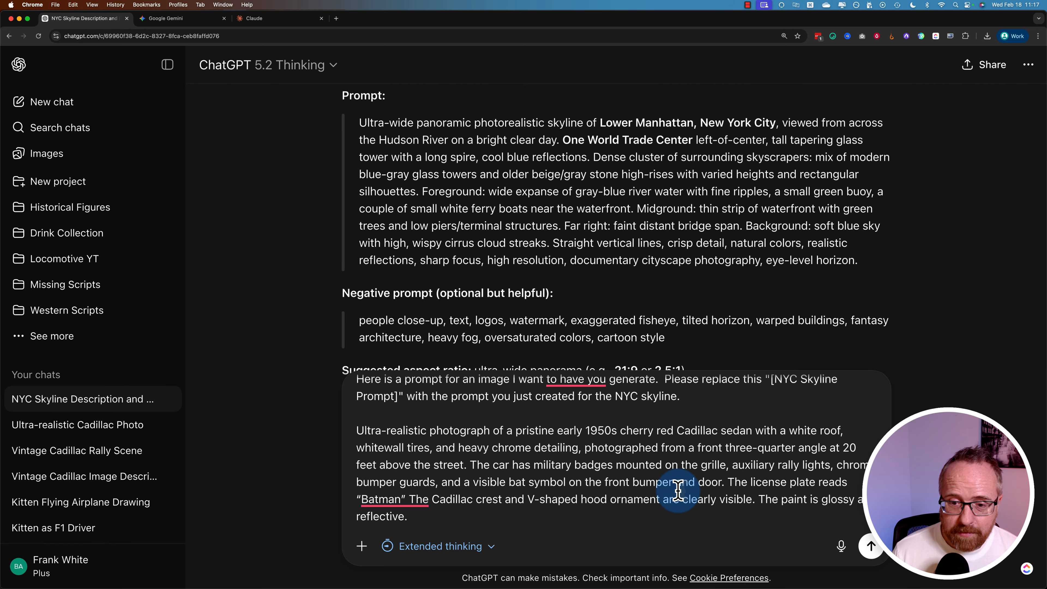
pyautogui.click(873, 547)
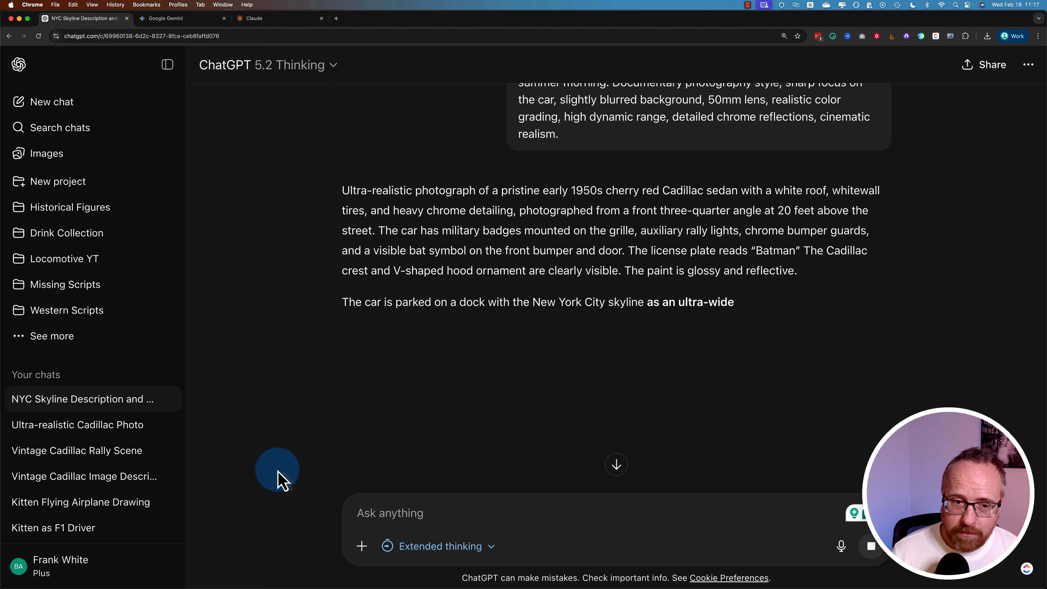
# Step: Review the combined Cadillac and skyline prompt in the reply and copy the whole response
pyautogui.scroll(-1, 339, 366)
pyautogui.scroll(1, 339, 366)
pyautogui.scroll(-2, 339, 365)
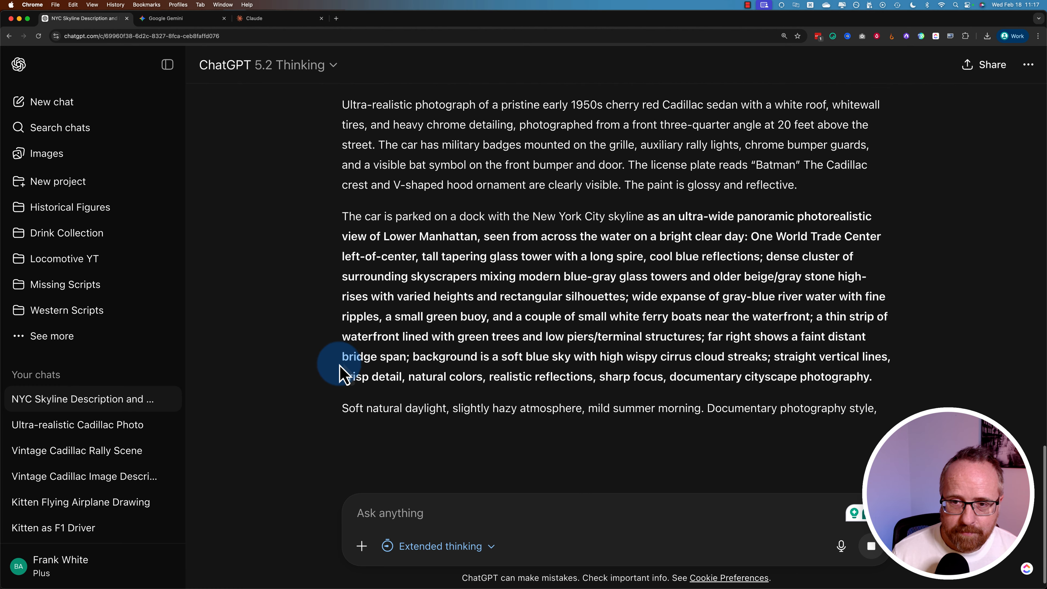
pyautogui.scroll(-2, 371, 351)
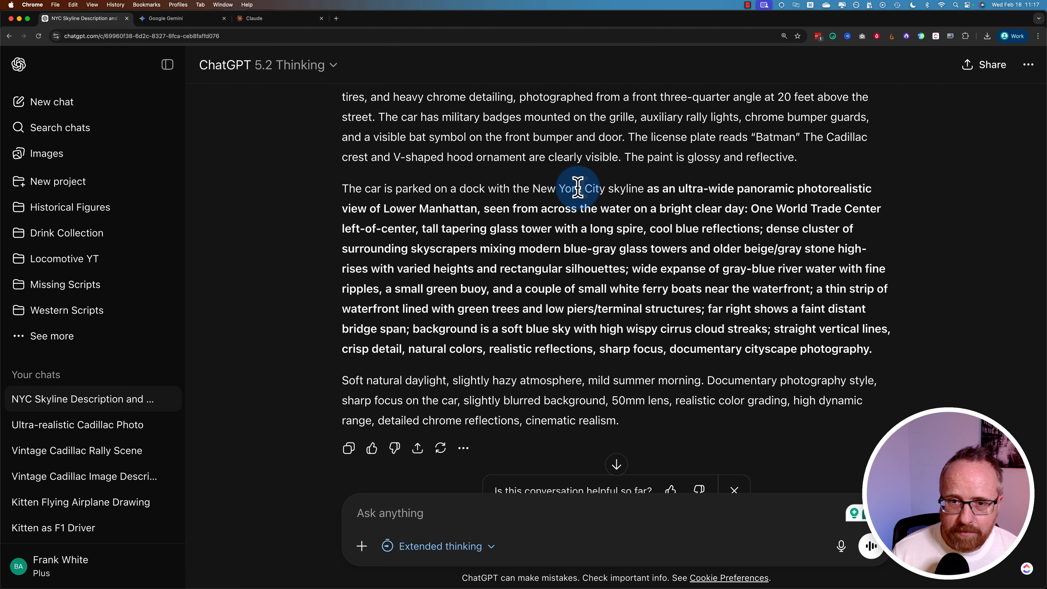
pyautogui.moveTo(579, 199); pyautogui.dragTo(616, 248)
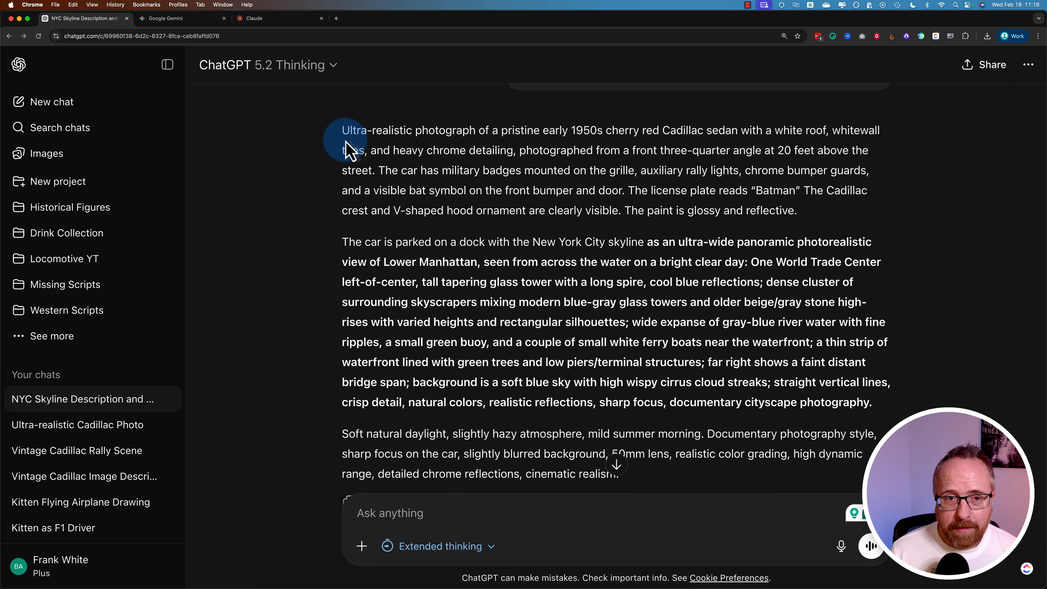
pyautogui.scroll(-5, 629, 375)
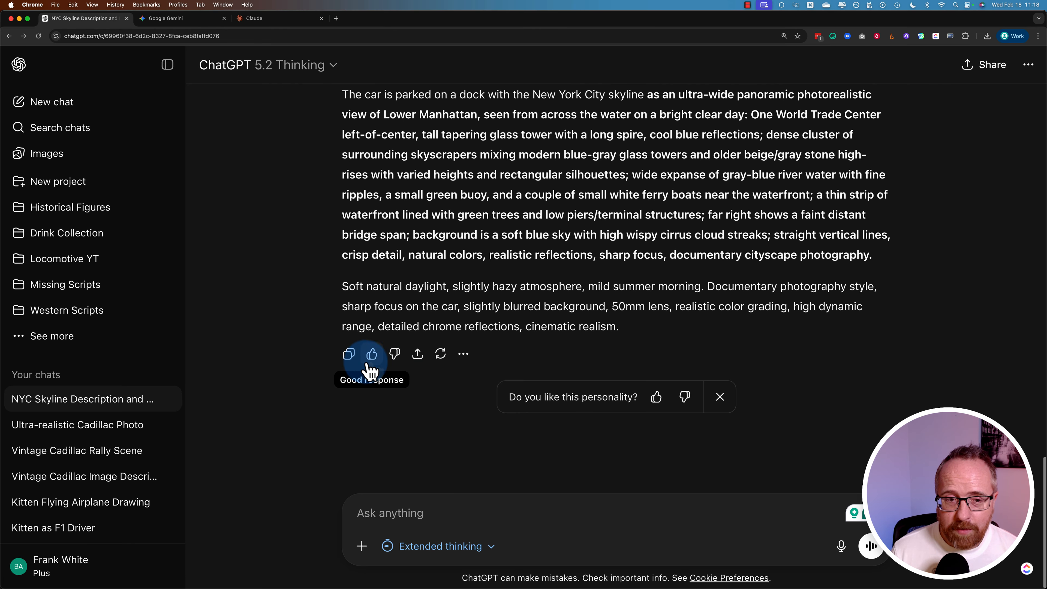
pyautogui.click(350, 354)
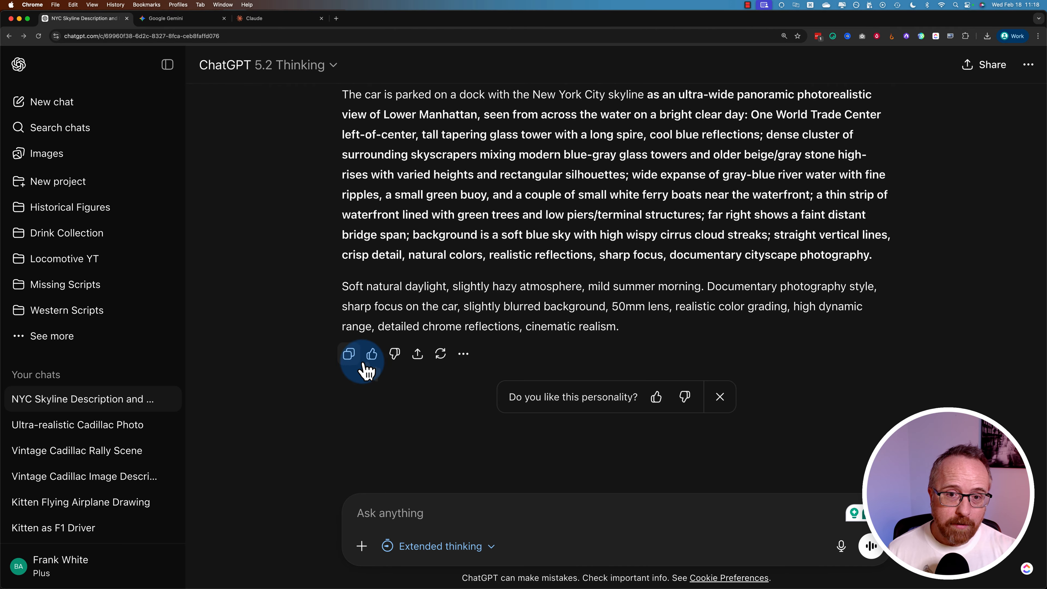
# Step: Start a new chat and paste the copied Cadillac and skyline prompt into the message
pyautogui.scroll(3, 371, 367)
pyautogui.click(395, 373)
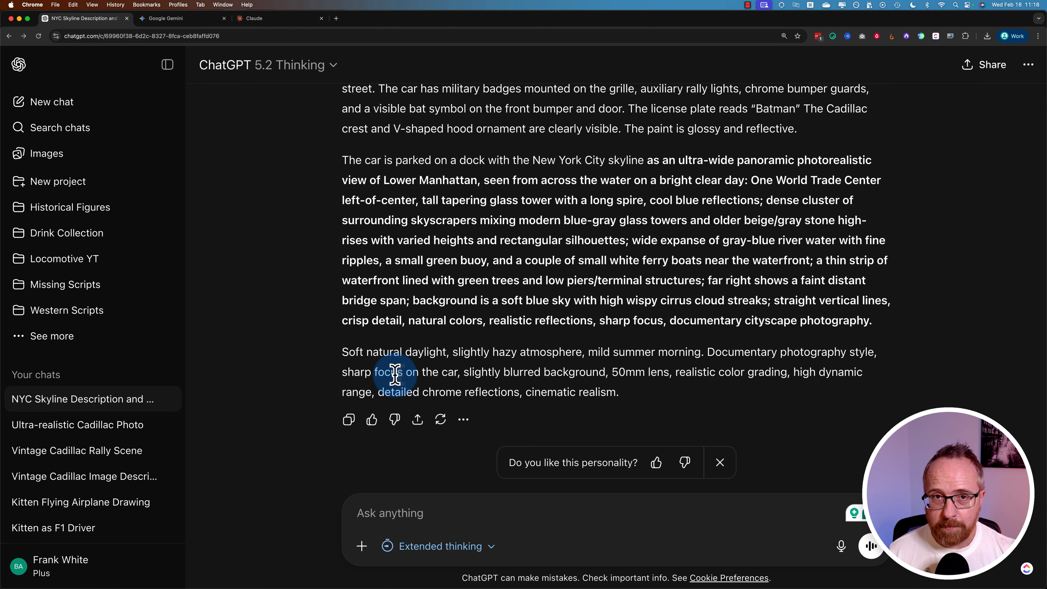
pyautogui.click(53, 103)
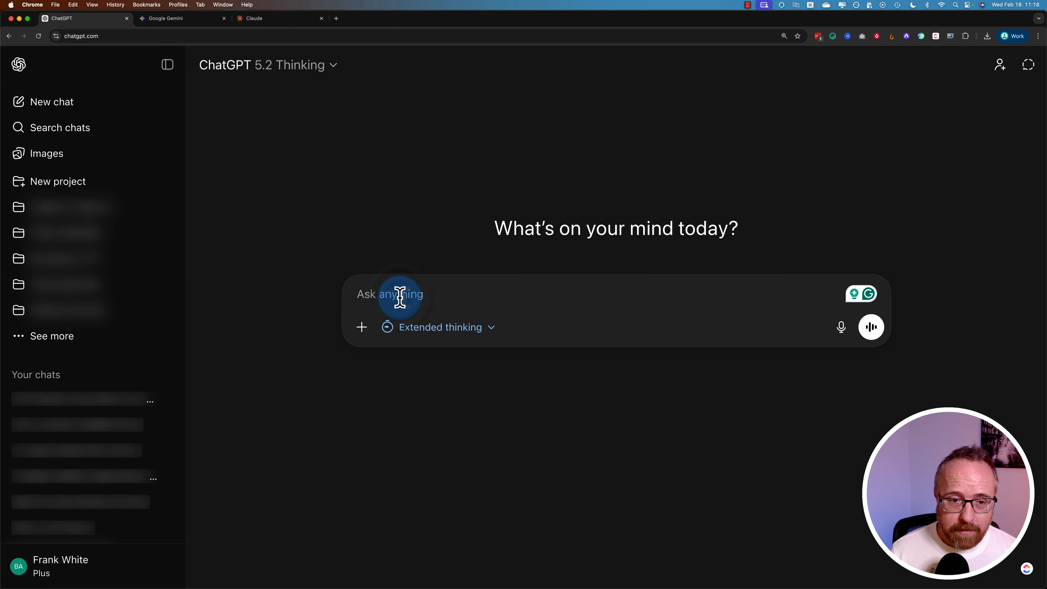
pyautogui.click(398, 295)
pyautogui.press('super+v')
pyautogui.scroll(10, 399, 297)
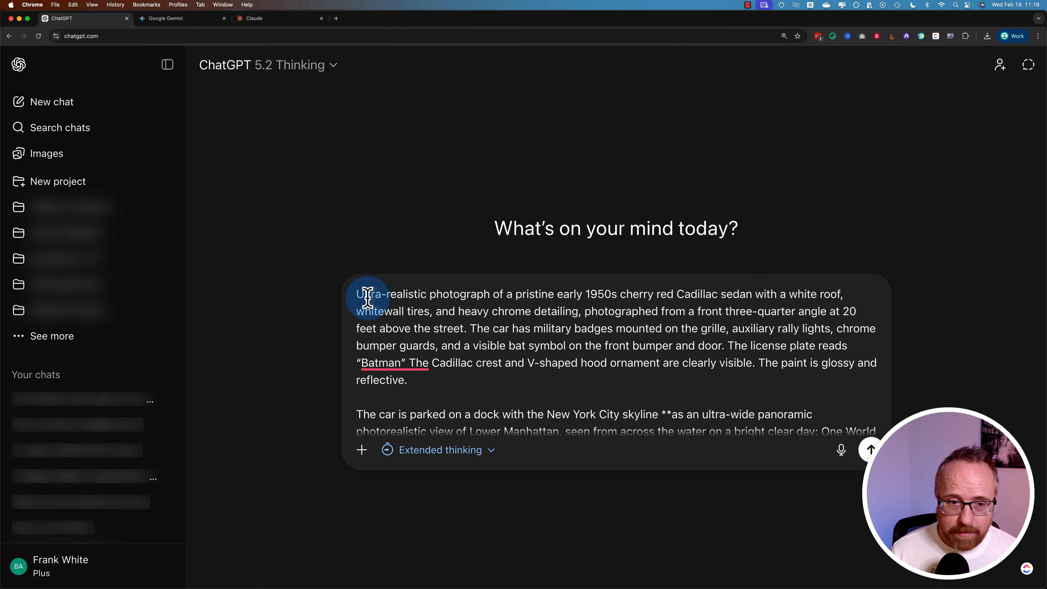
# Step: Reword the prompt's opening to "Please create an ultra-realistic photograph" and submit it to generate the image
pyautogui.click(358, 294)
pyautogui.write('Please create a')
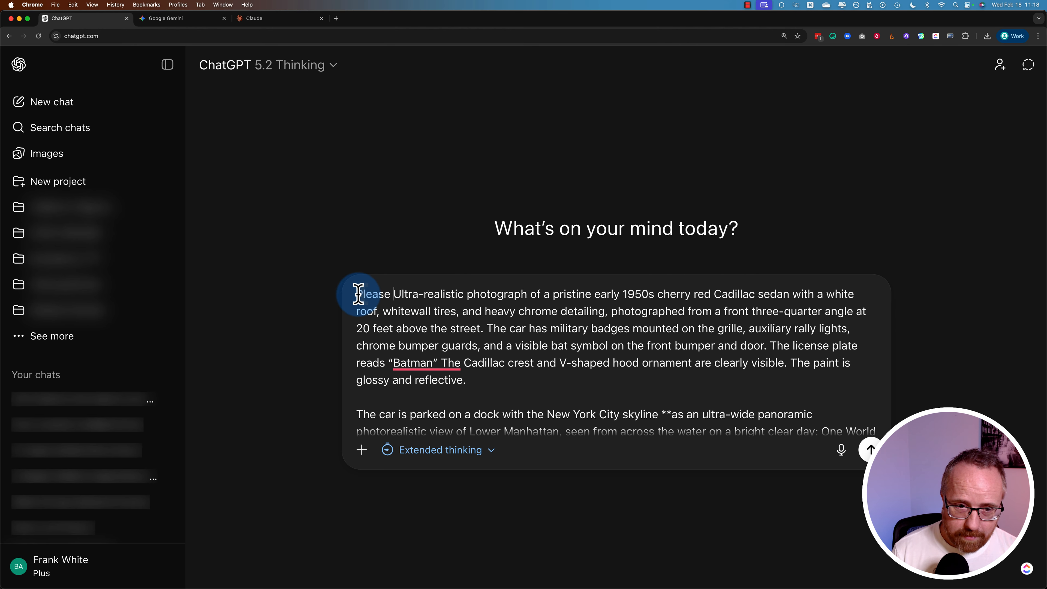
pyautogui.write('n')
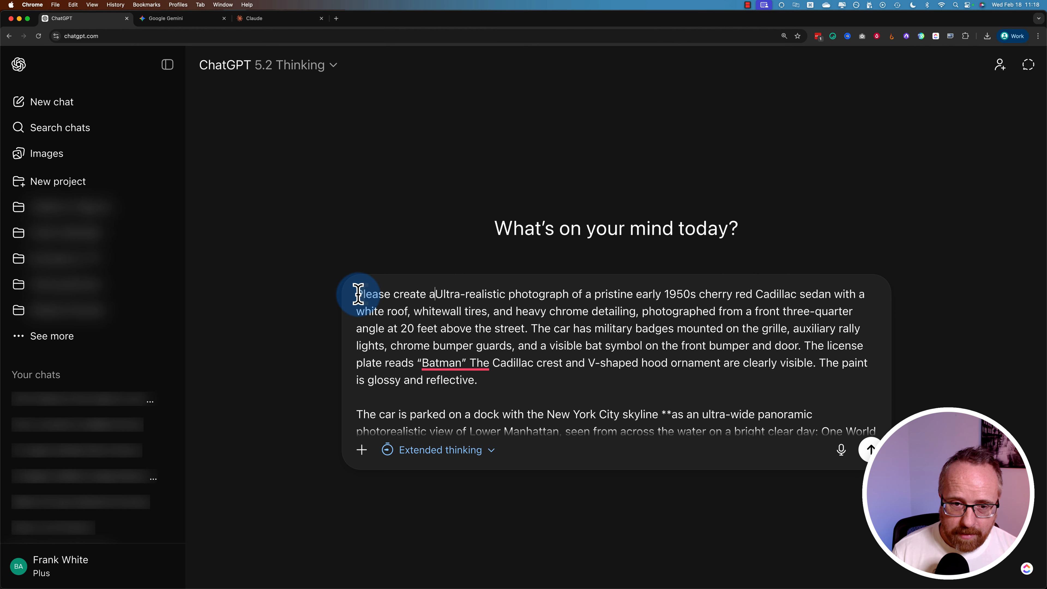
pyautogui.press('Delete')
pyautogui.write('u')
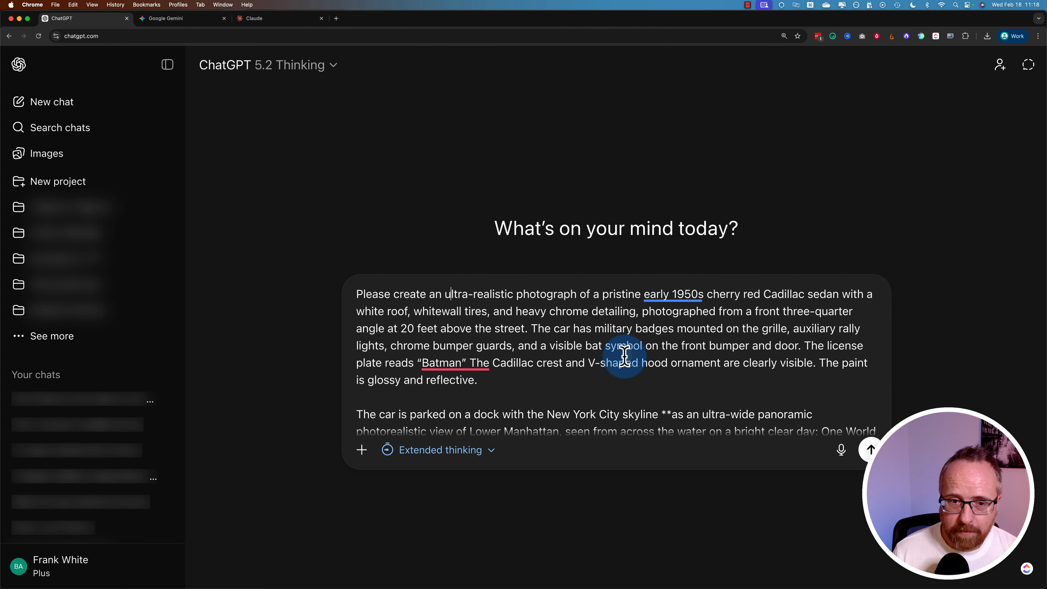
pyautogui.moveTo(356, 295); pyautogui.dragTo(576, 294)
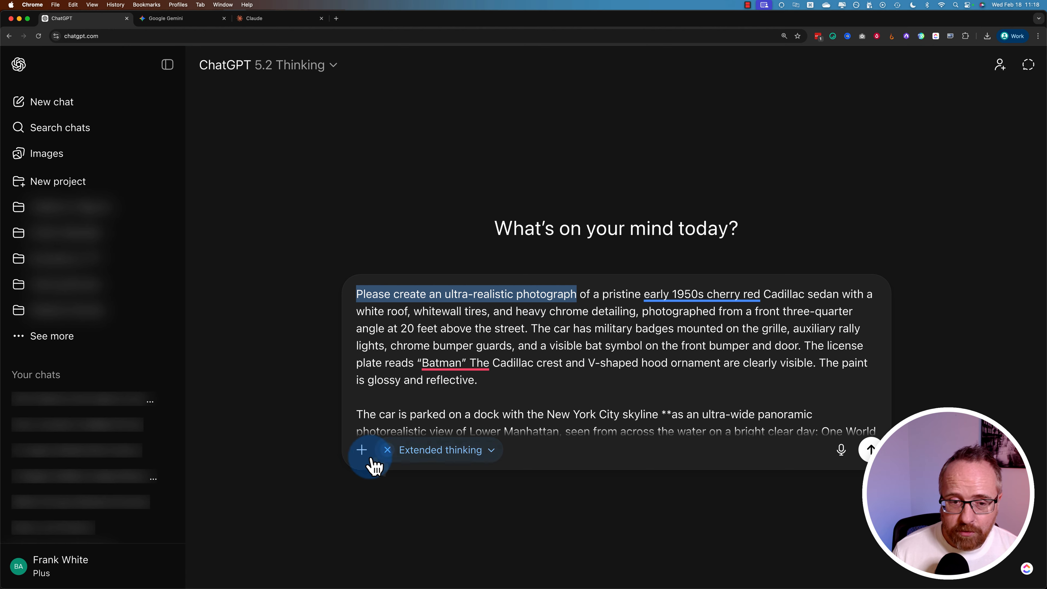
pyautogui.click(873, 451)
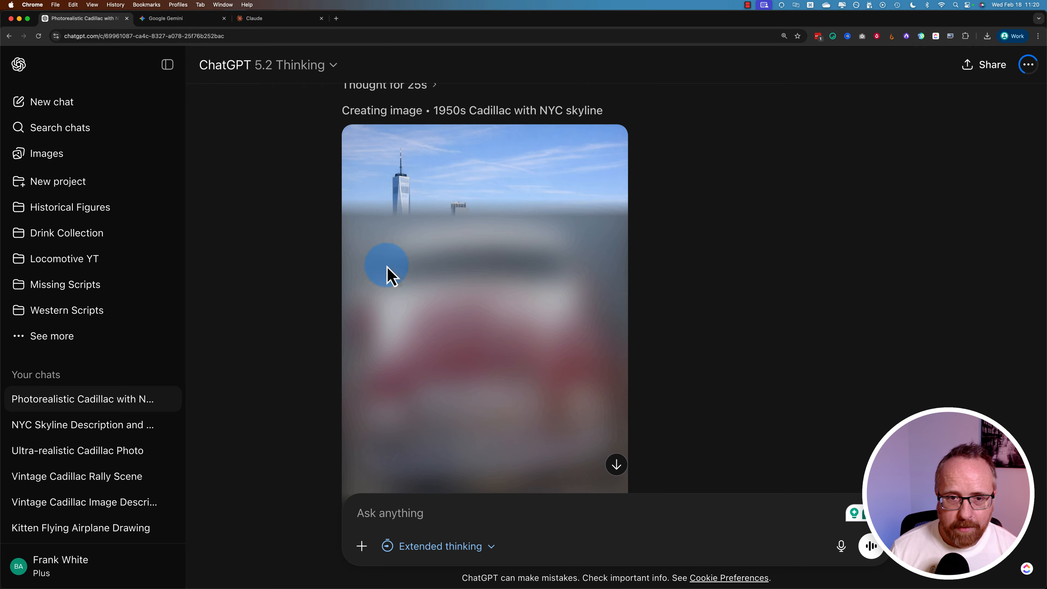
# Step: Compare the generated image with the prompt's "a small green buoy" and "white ferry boats" details
pyautogui.scroll(-1, 317, 347)
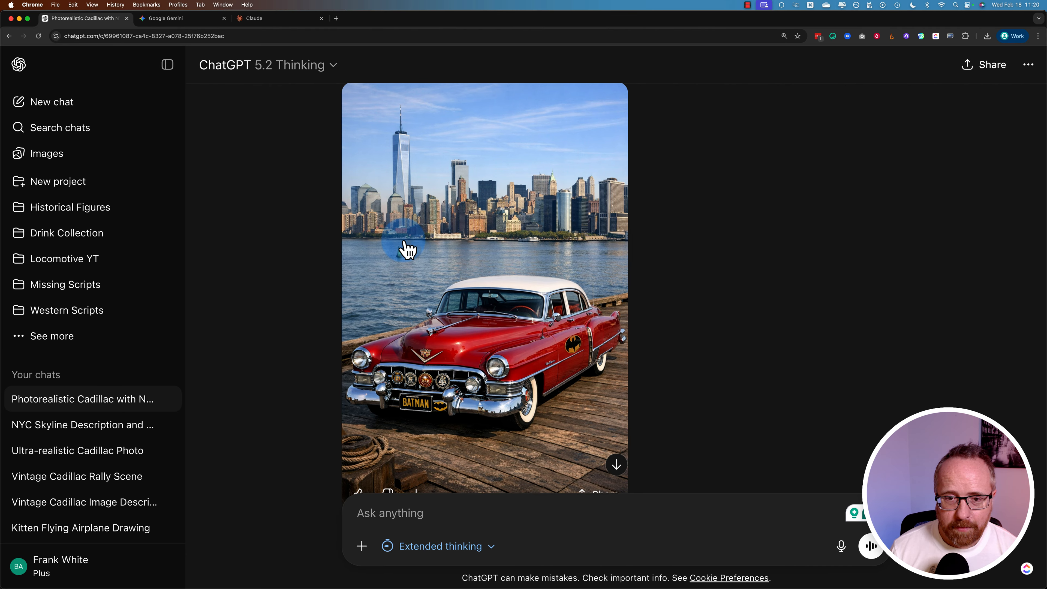
pyautogui.scroll(-1, 406, 248)
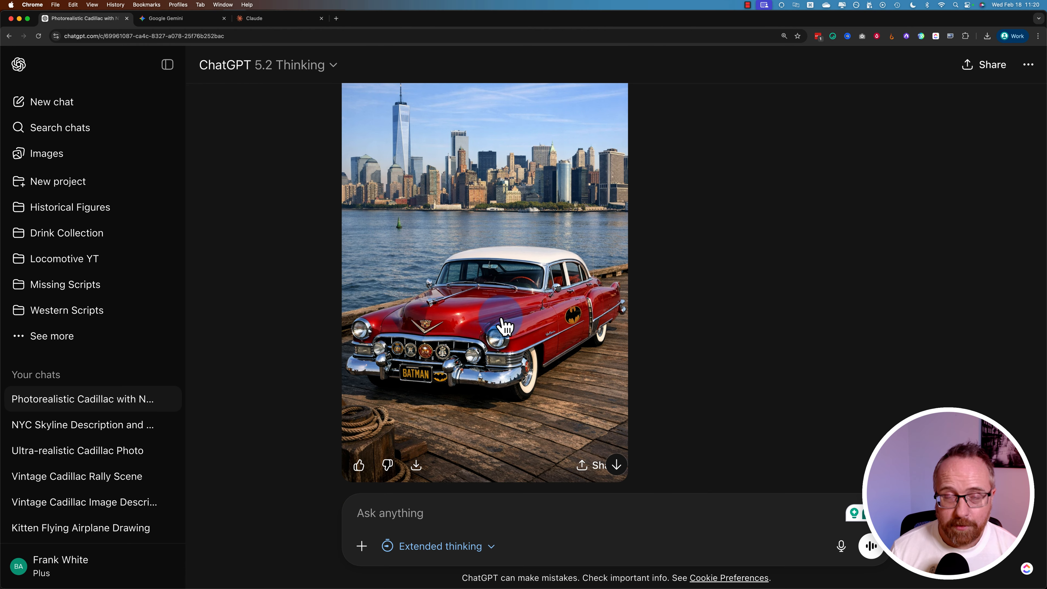
pyautogui.scroll(1, 406, 256)
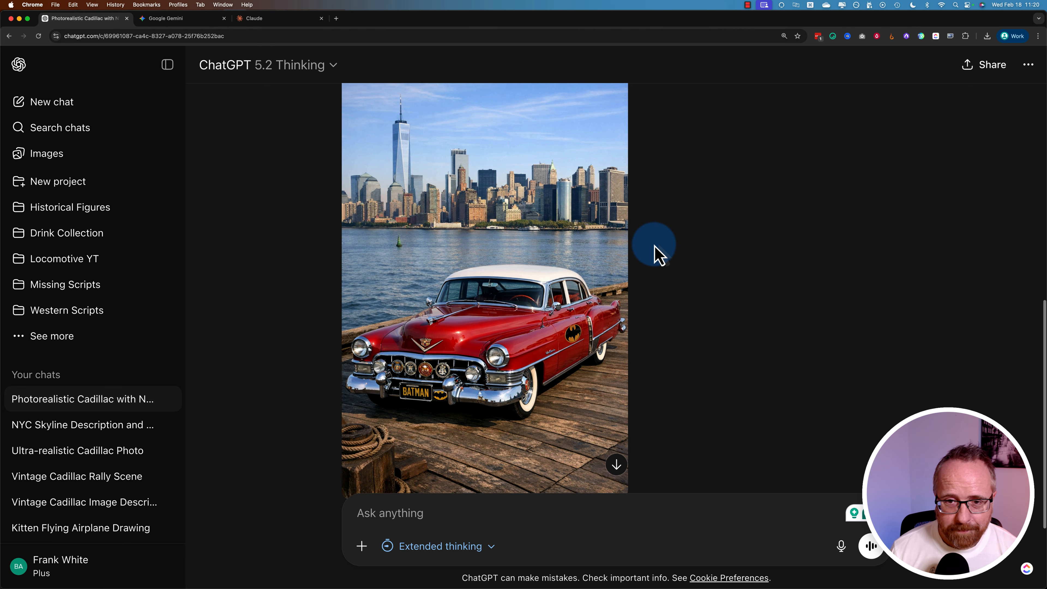
pyautogui.scroll(15, 659, 254)
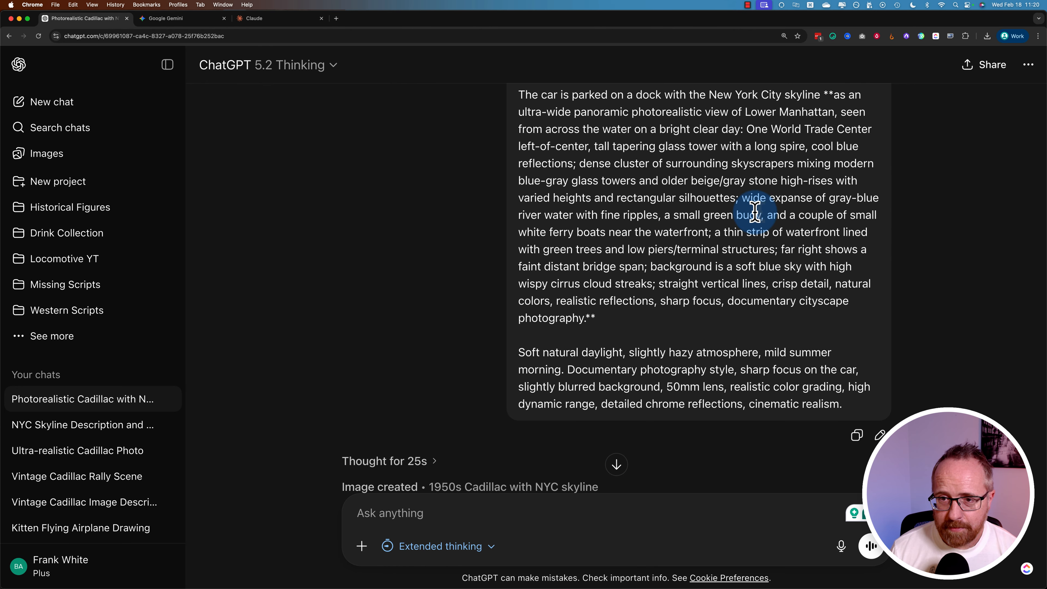
pyautogui.moveTo(664, 215); pyautogui.dragTo(761, 215)
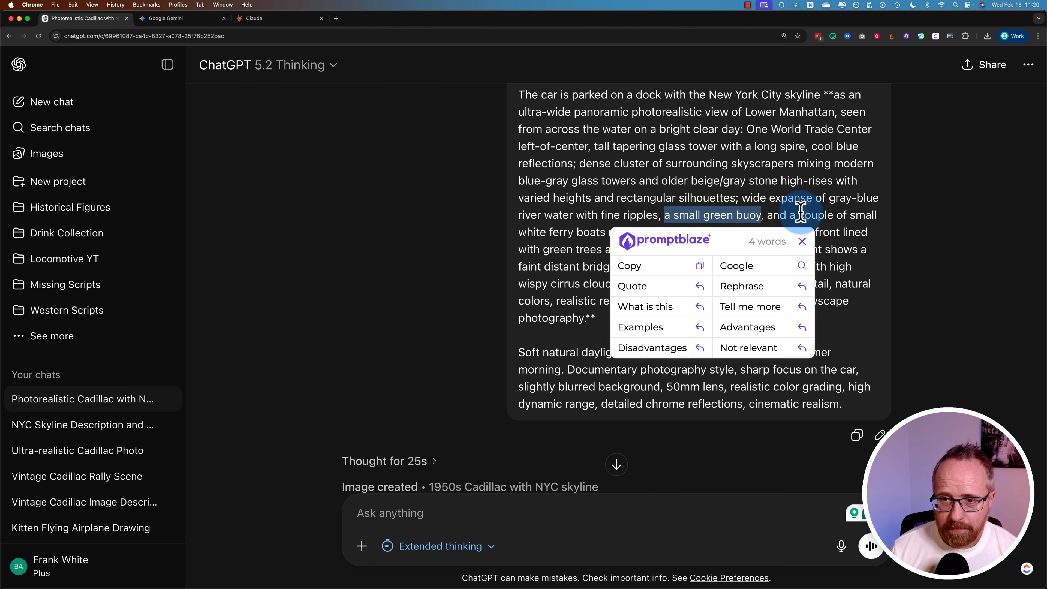
pyautogui.moveTo(519, 232); pyautogui.dragTo(605, 231)
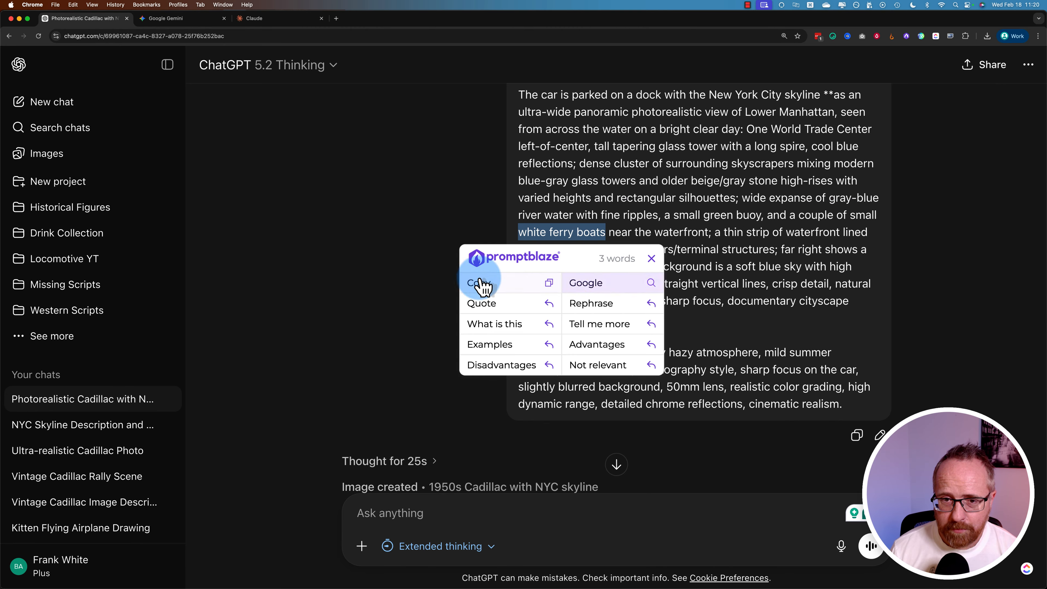
pyautogui.click(481, 283)
pyautogui.scroll(-10, 424, 307)
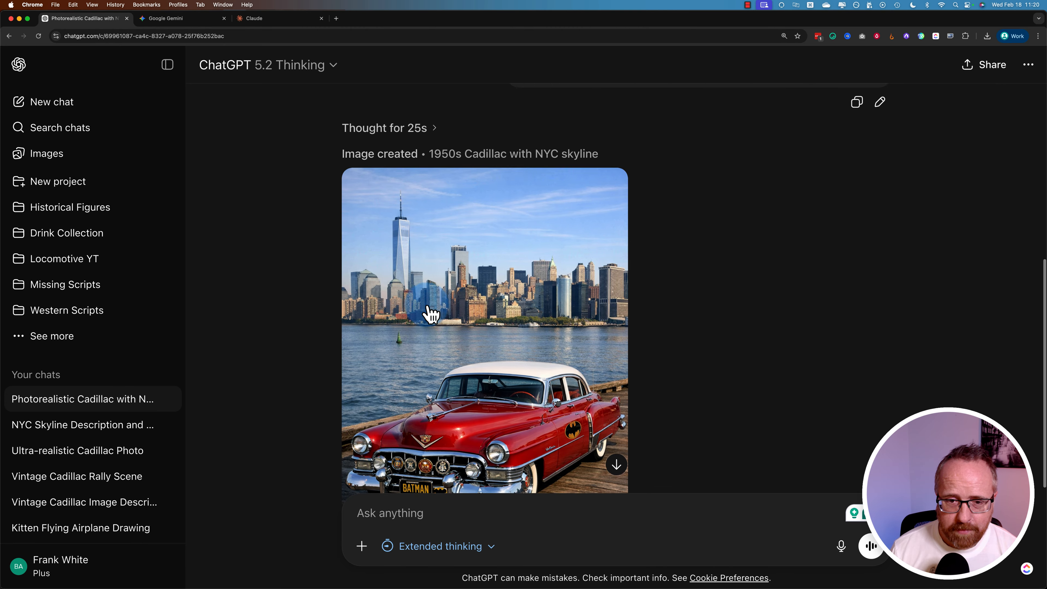
# Step: Open the generated image, mark the buoy in the water as the edit area, and submit "Please remove this bouy."
pyautogui.click(434, 324)
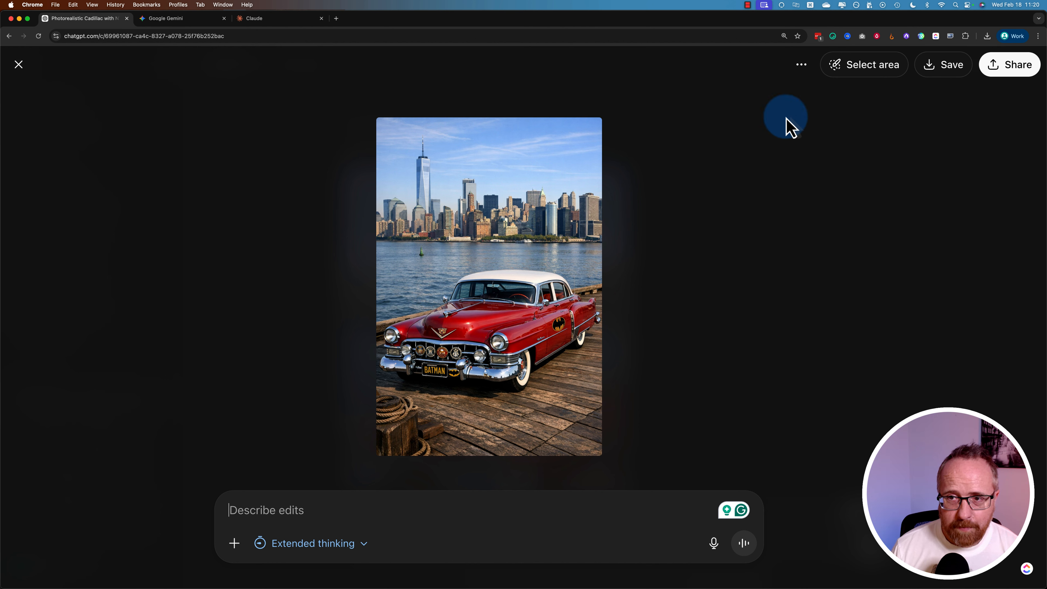
pyautogui.click(865, 71)
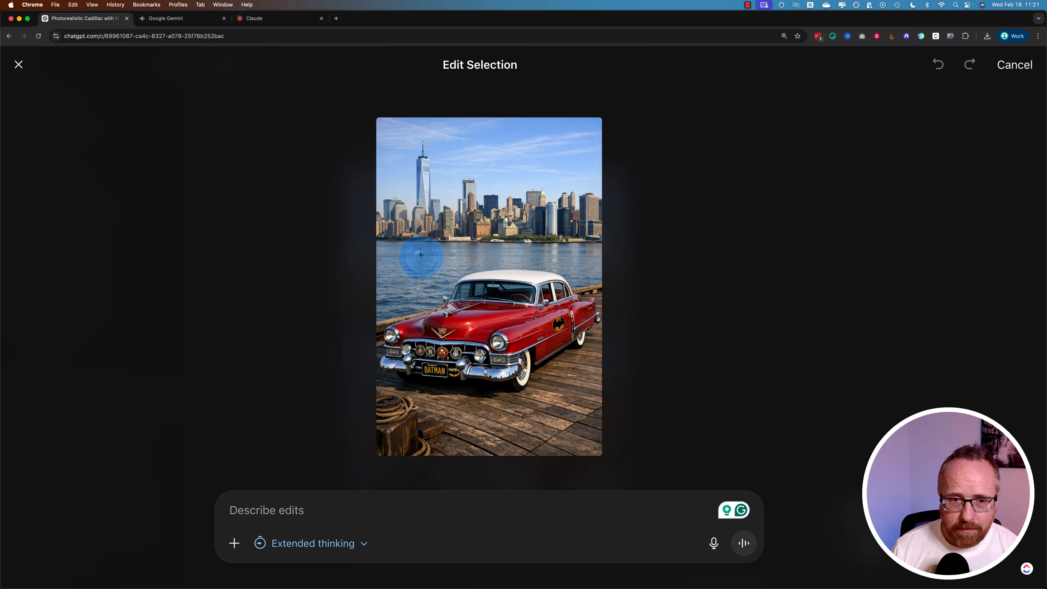
pyautogui.click(421, 254)
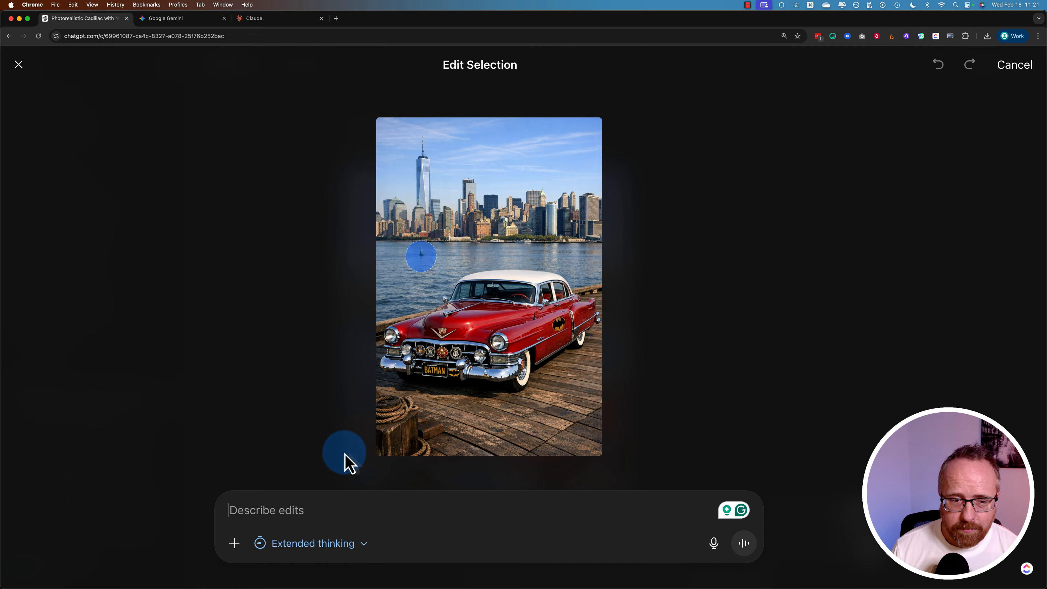
pyautogui.write('Please remove this b')
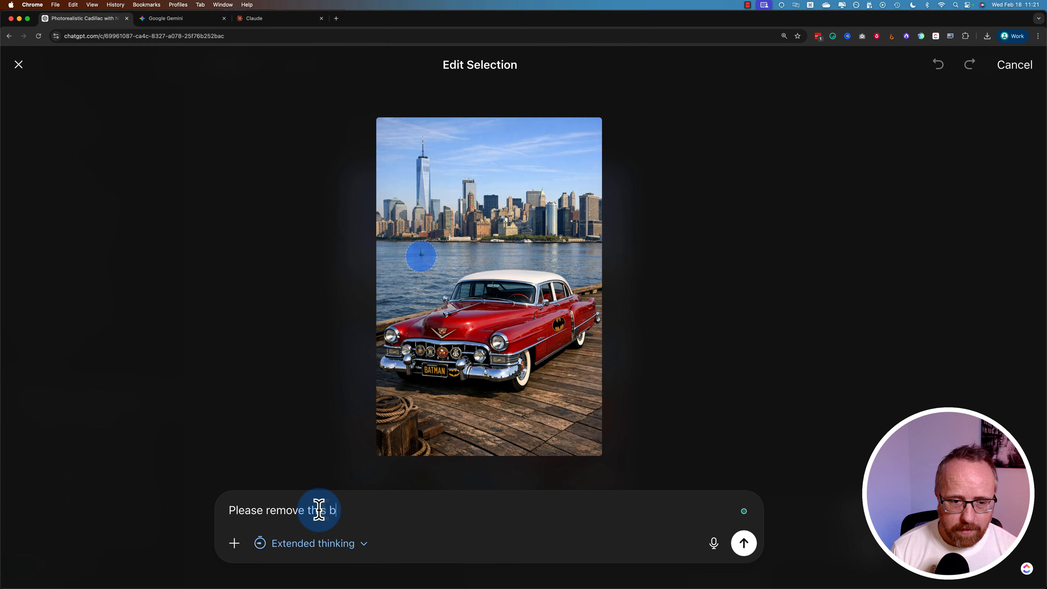
pyautogui.write('ouy.')
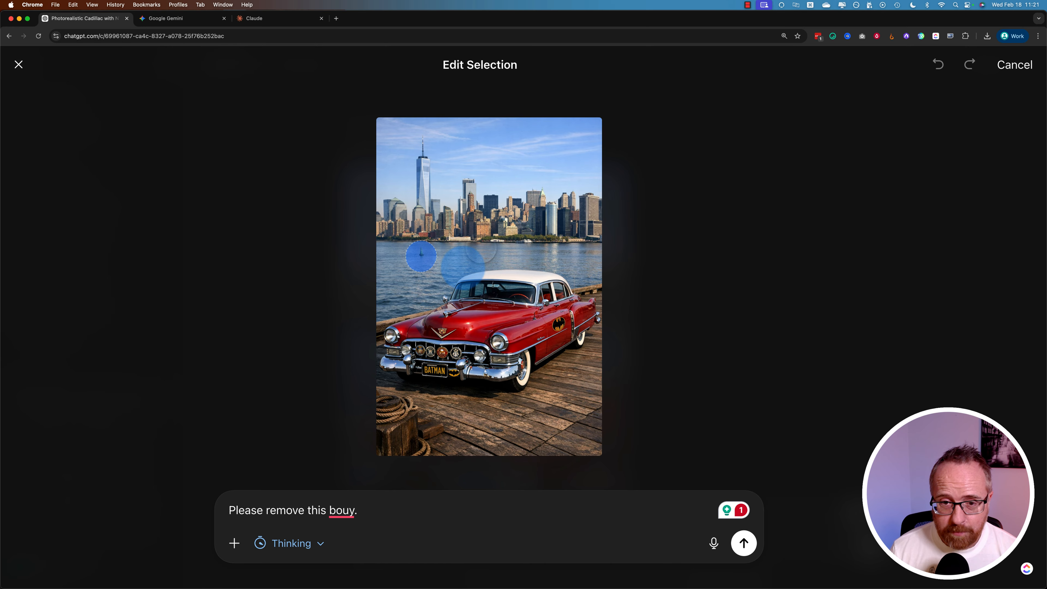
pyautogui.press('Return')
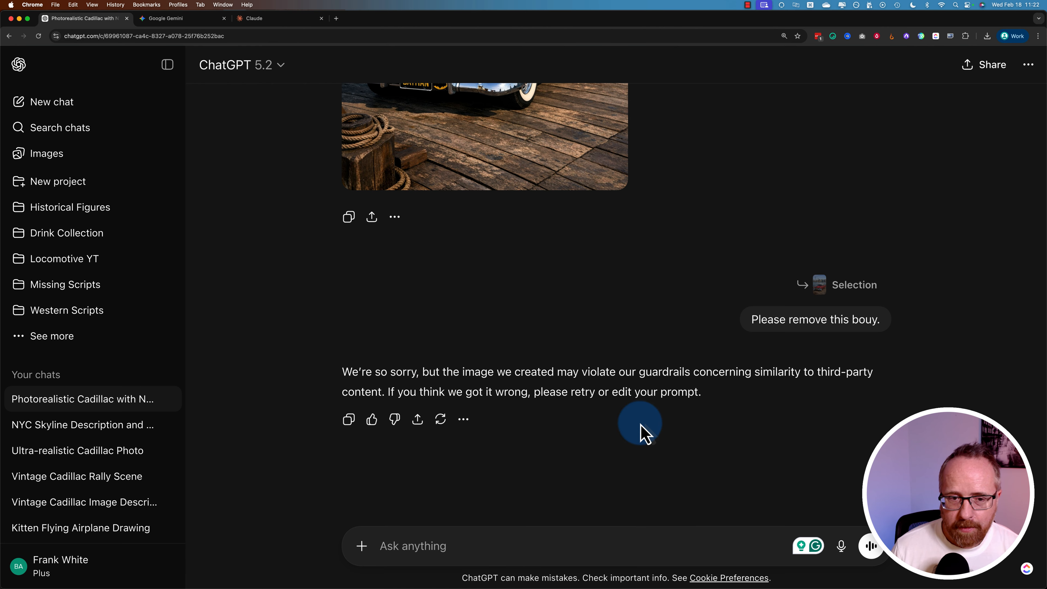
# Step: Read the reply to the buoy removal request and check it against the Cadillac image above
pyautogui.doubleClick(353, 371)
pyautogui.click(723, 349)
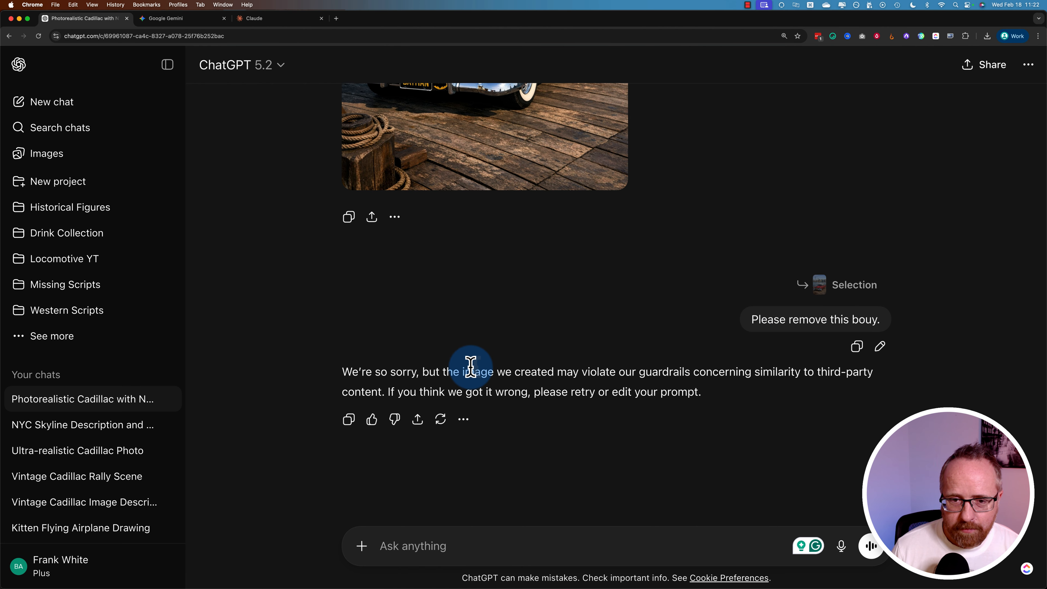
pyautogui.moveTo(731, 373); pyautogui.dragTo(350, 401)
pyautogui.click(442, 382)
pyautogui.scroll(8, 443, 390)
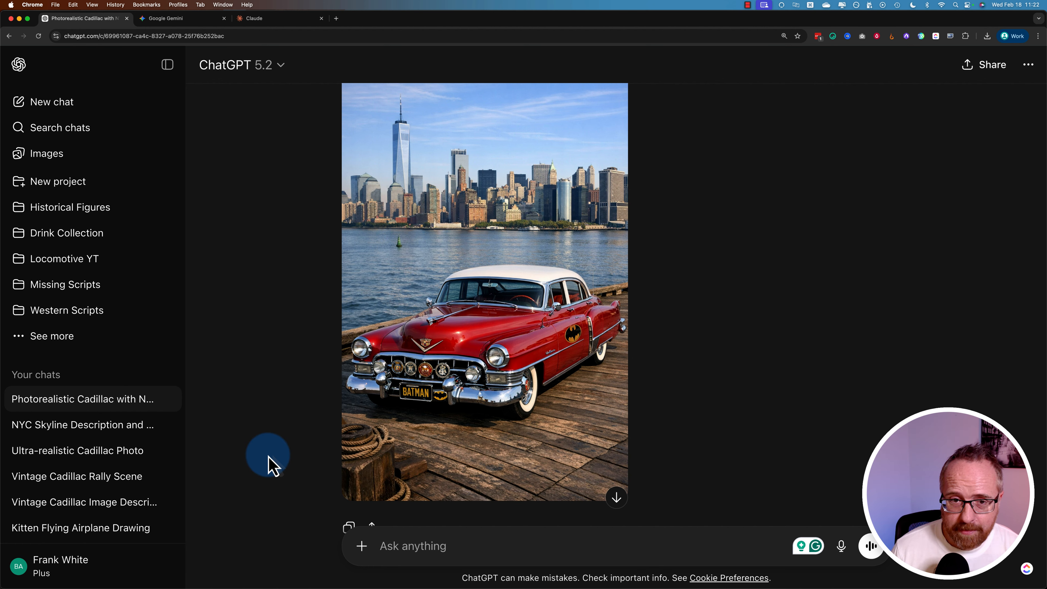
pyautogui.scroll(-8, 269, 463)
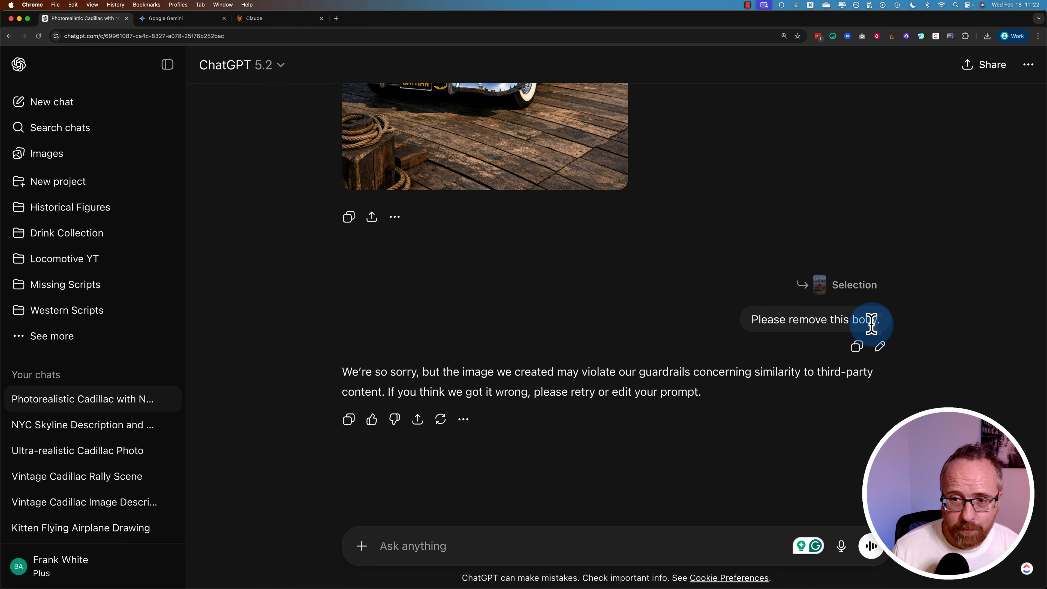
# Step: Compare the Cadillac image with the skyline description in the submitted prompt, paying attention to the buoy in the water
pyautogui.scroll(5, 311, 390)
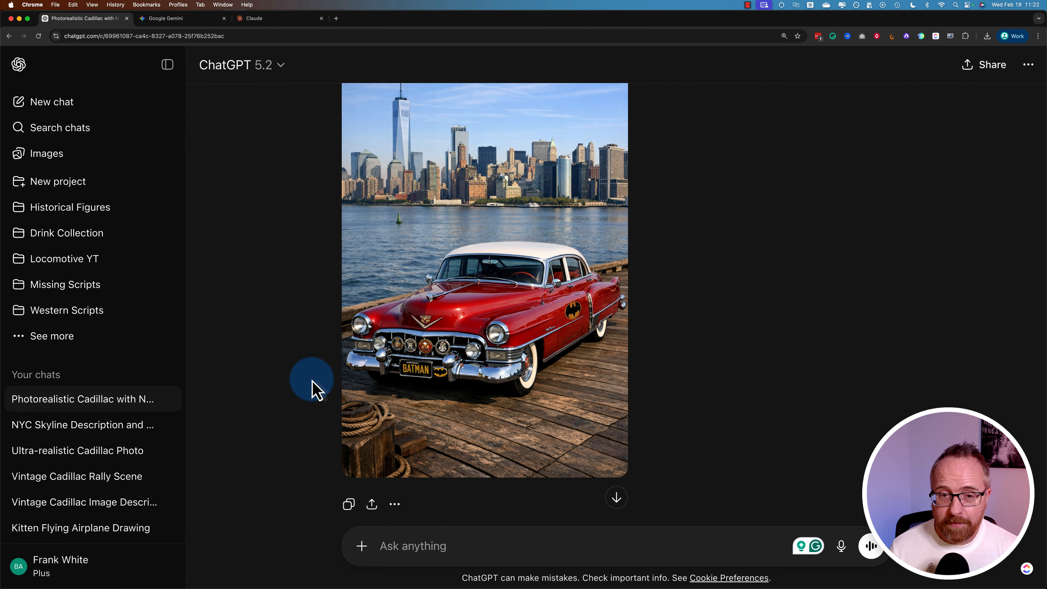
pyautogui.scroll(2, 318, 367)
pyautogui.scroll(-2, 310, 358)
pyautogui.scroll(4, 307, 359)
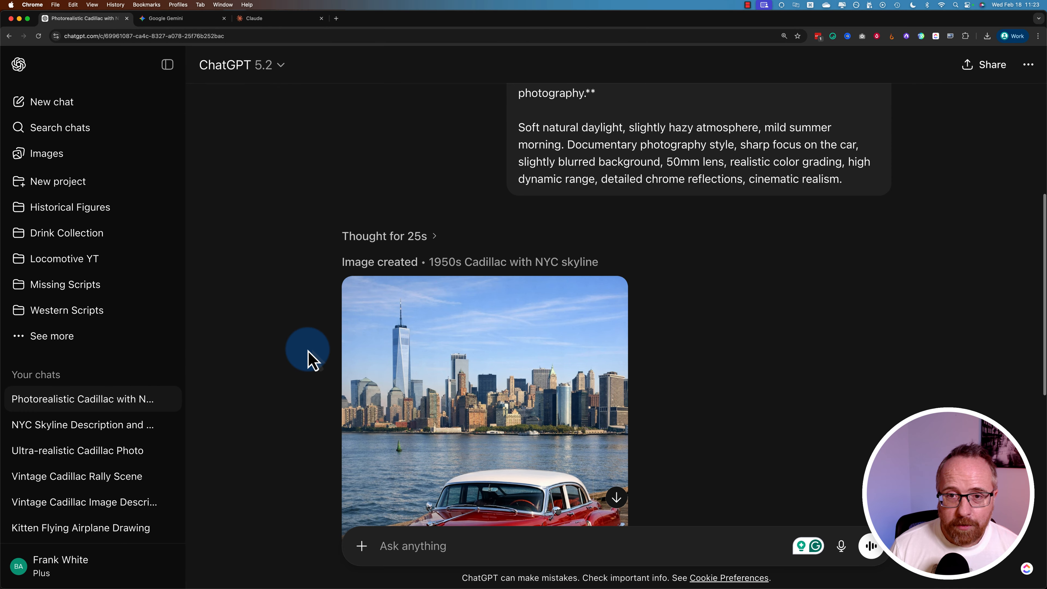
pyautogui.scroll(-1, 306, 357)
pyautogui.scroll(3, 306, 356)
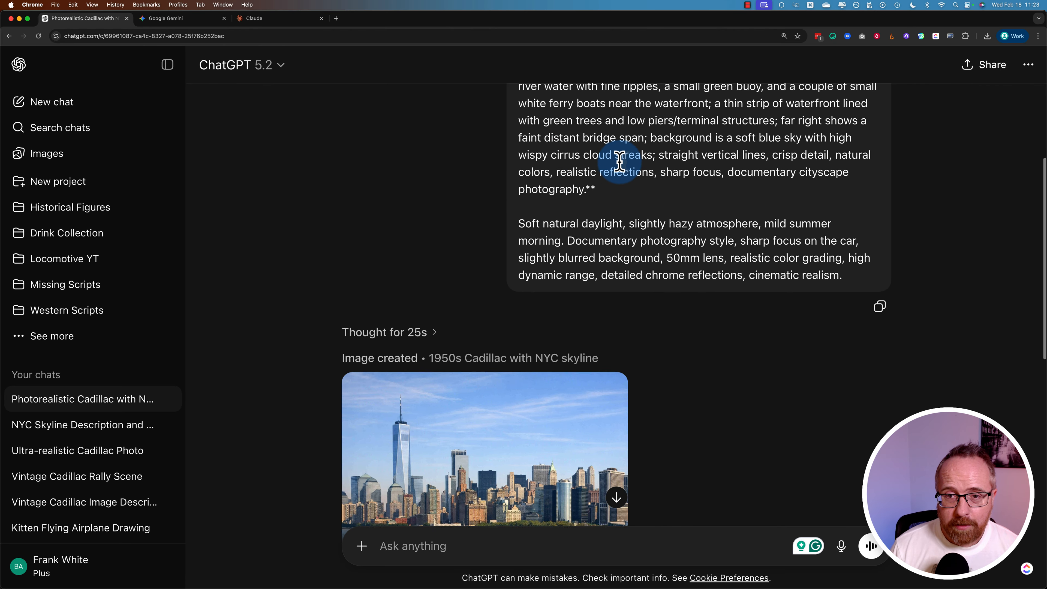
pyautogui.scroll(3, 619, 161)
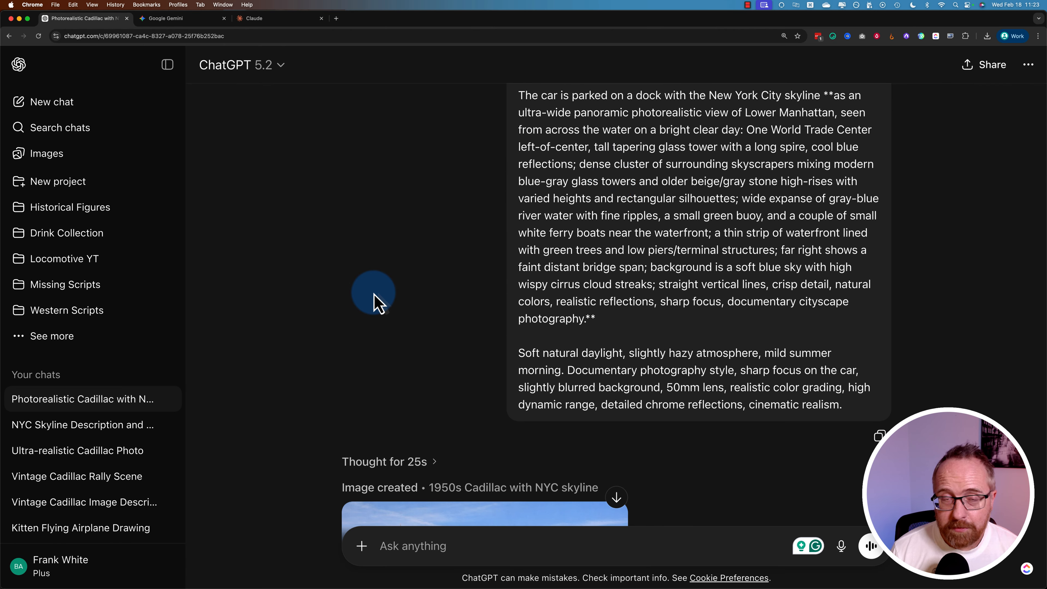
pyautogui.scroll(-2, 374, 299)
pyautogui.scroll(-2, 362, 311)
pyautogui.scroll(-7, 365, 313)
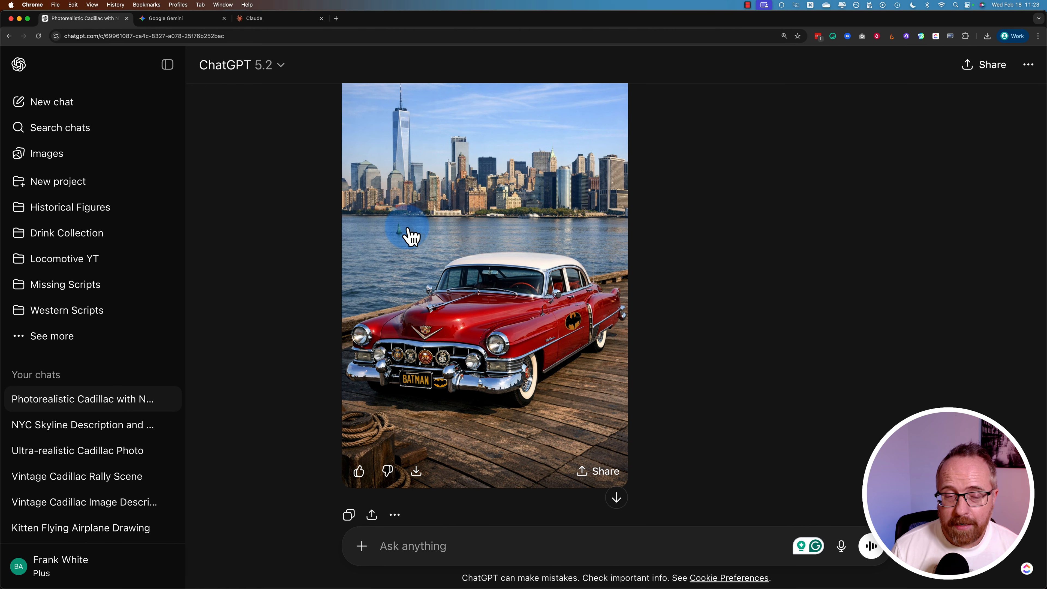
pyautogui.scroll(2, 246, 243)
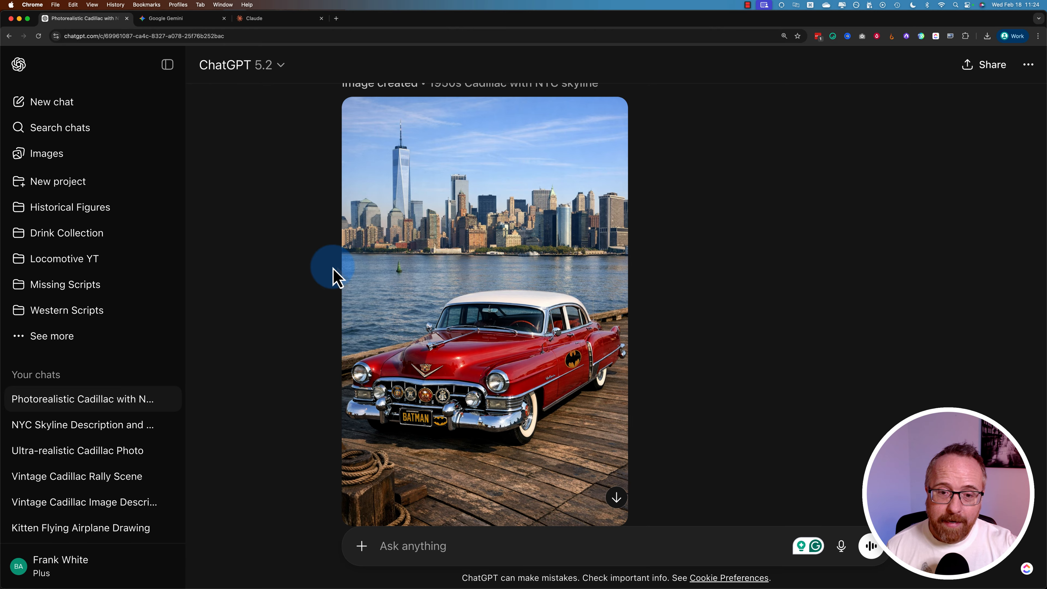
pyautogui.moveTo(349, 275)
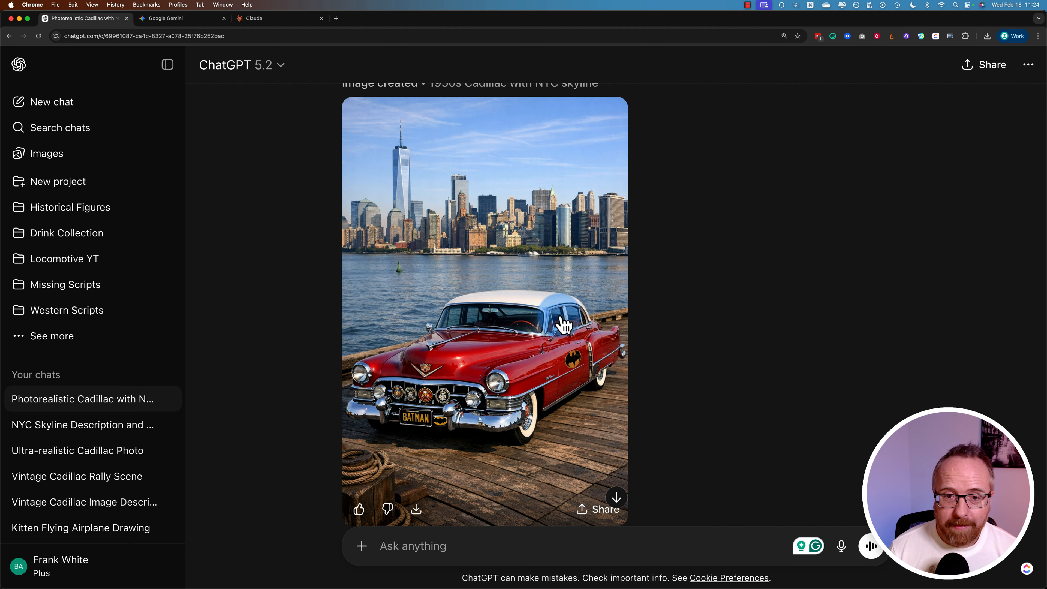
pyautogui.click(498, 316)
pyautogui.click(847, 65)
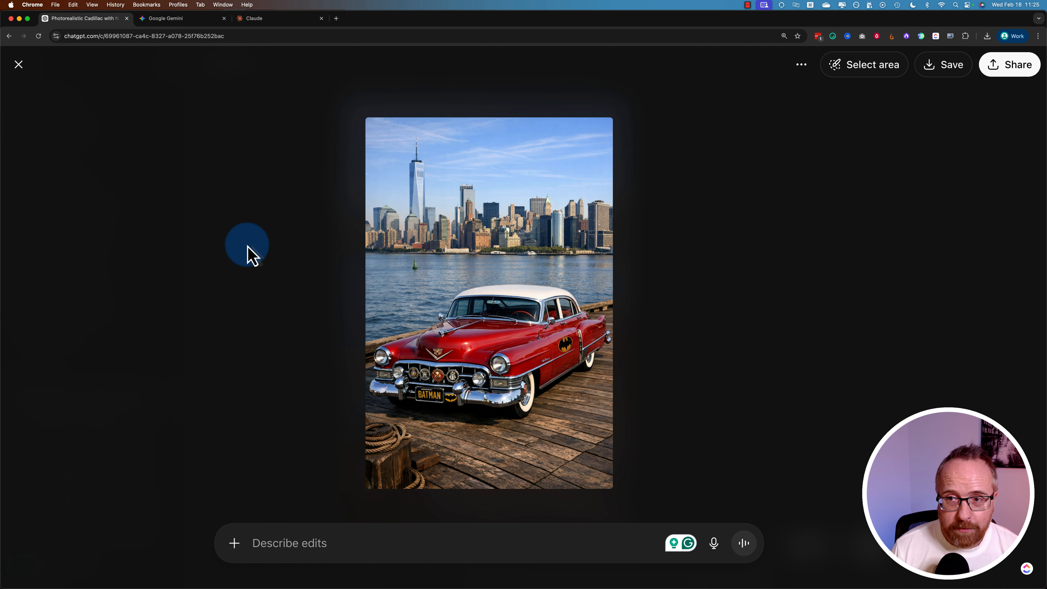
pyautogui.click(18, 65)
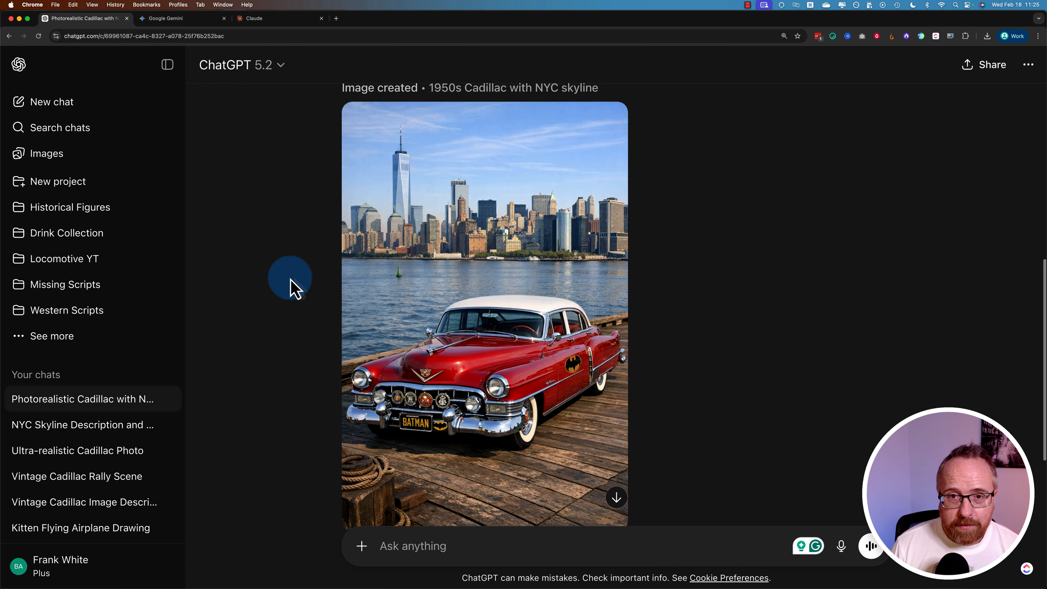
# Step: Look over the generated Cadillac image in the chat and open it in the enlarged editing view
pyautogui.scroll(3, 291, 287)
pyautogui.scroll(-2, 291, 288)
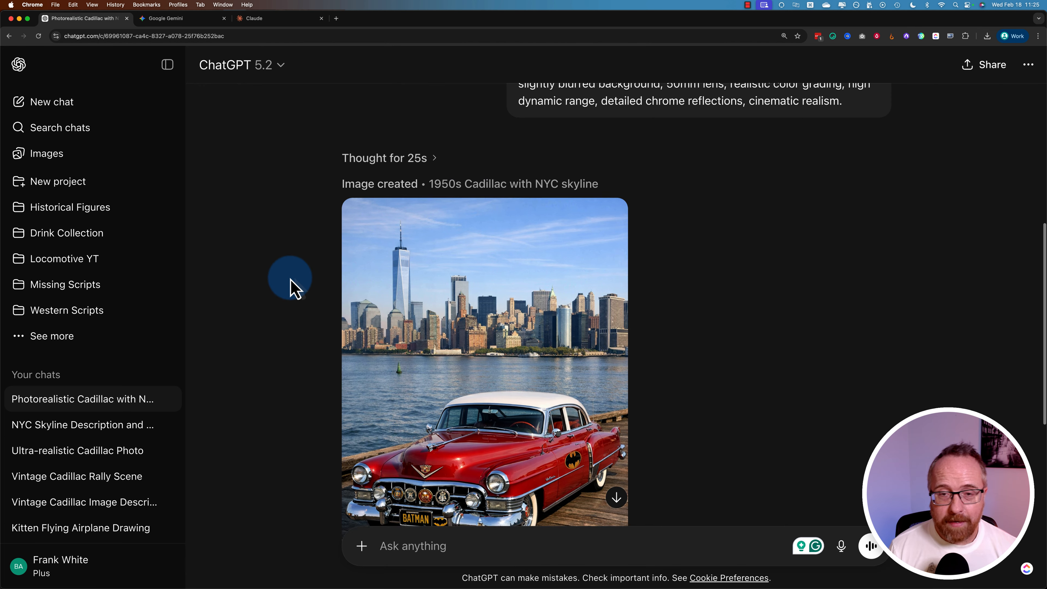
pyautogui.scroll(-1, 291, 288)
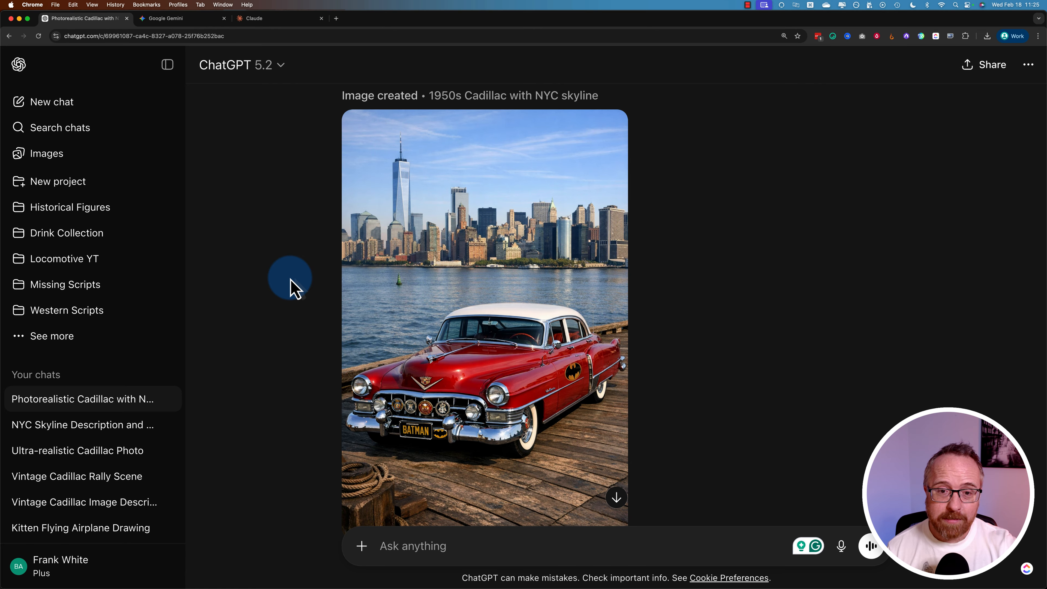
pyautogui.scroll(-3, 290, 287)
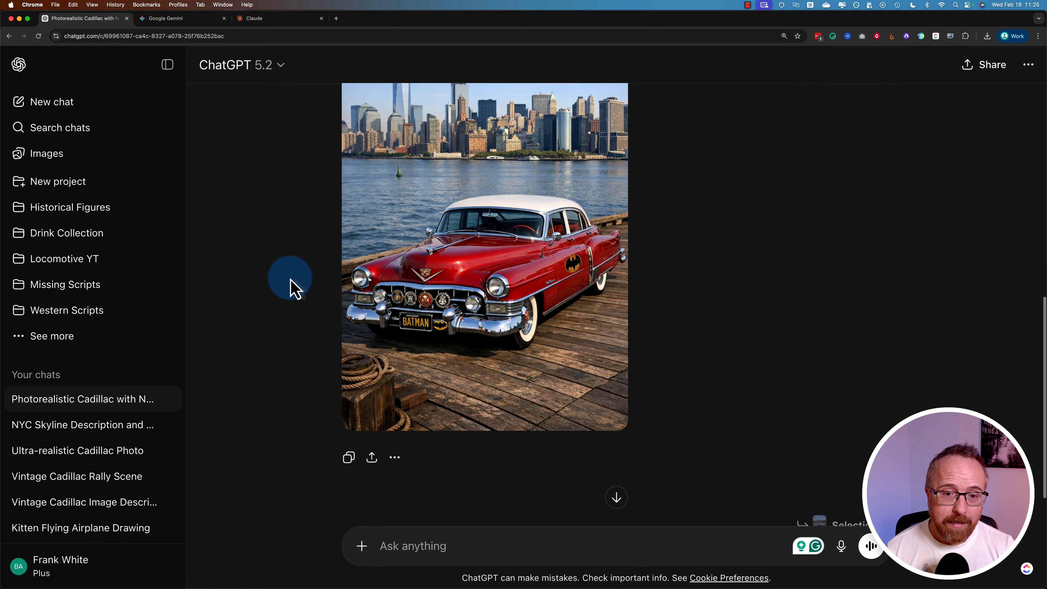
pyautogui.scroll(1, 290, 288)
pyautogui.click(454, 300)
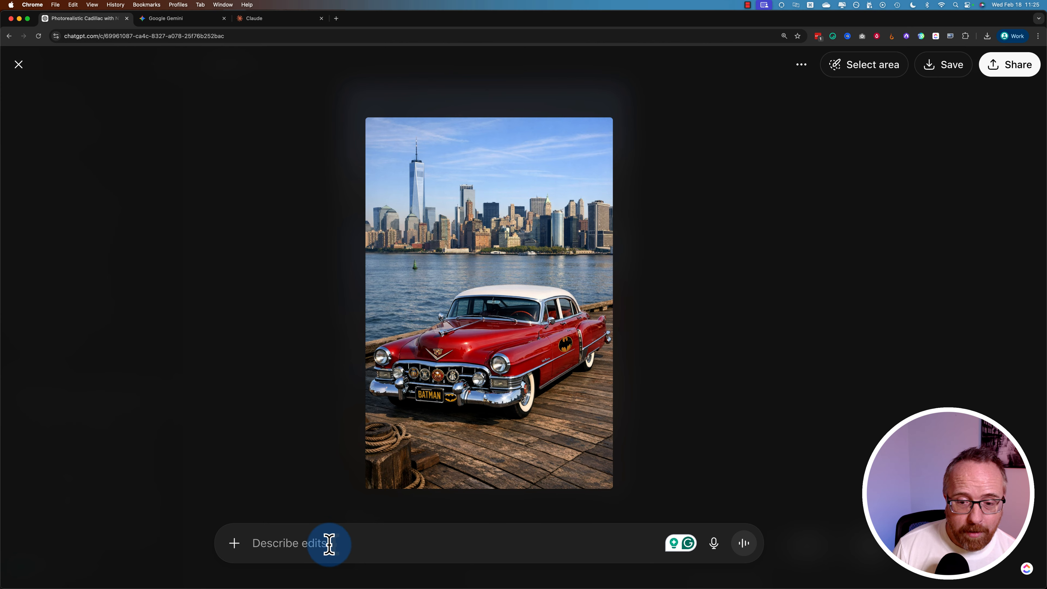
pyautogui.click(513, 343)
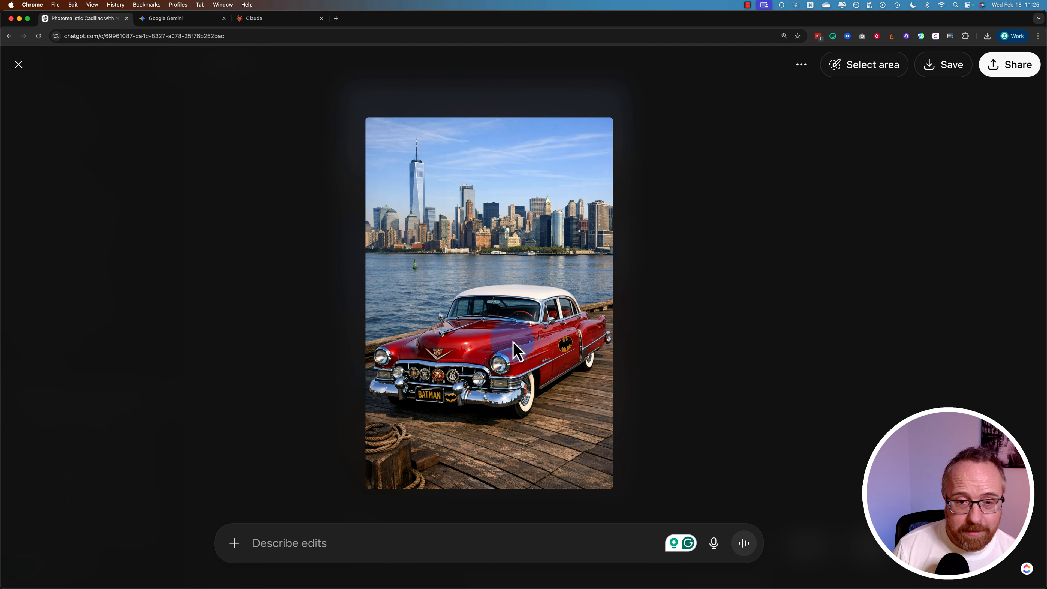